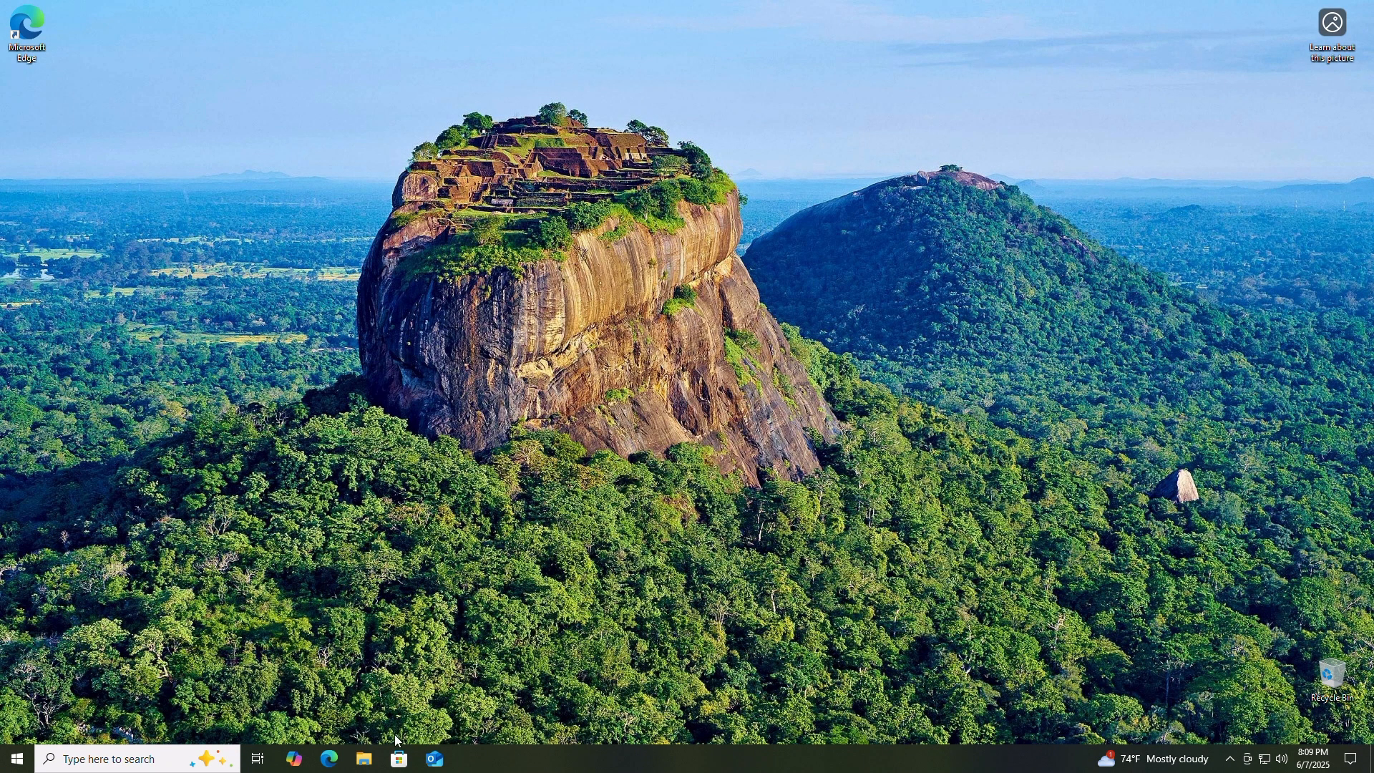
Configure system protection for the Windows (C:) drive so that it is turned on, and accept the settings.
left_click(132, 751)
type("sys")
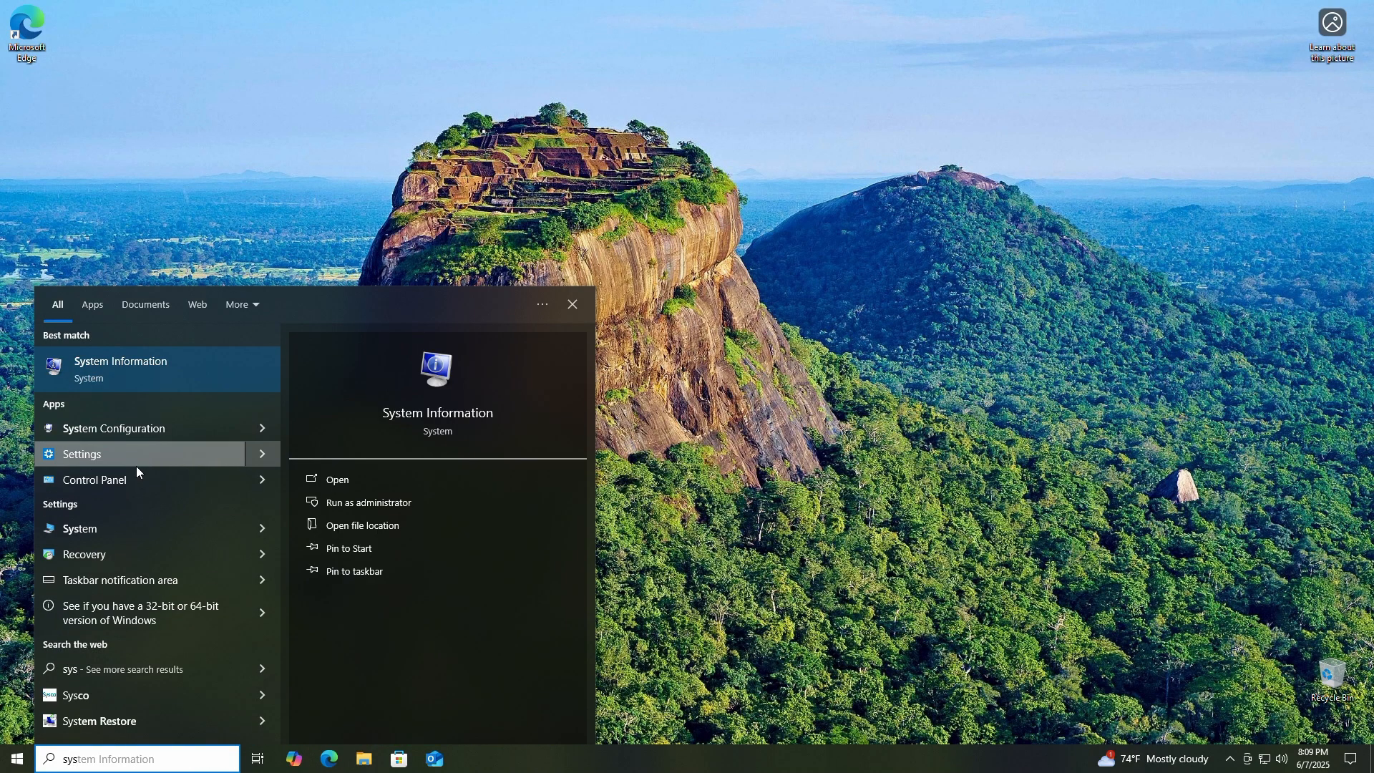
left_click(106, 521)
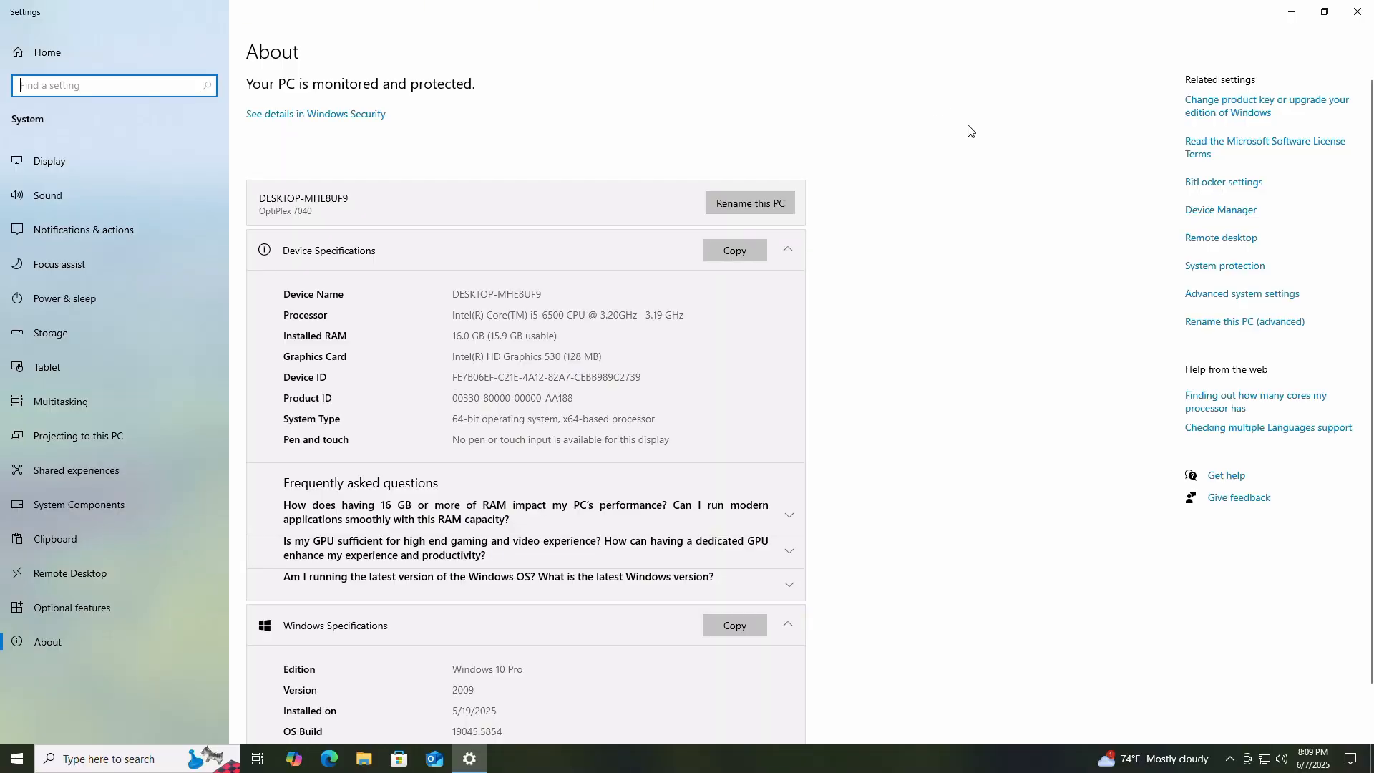
left_click(1243, 274)
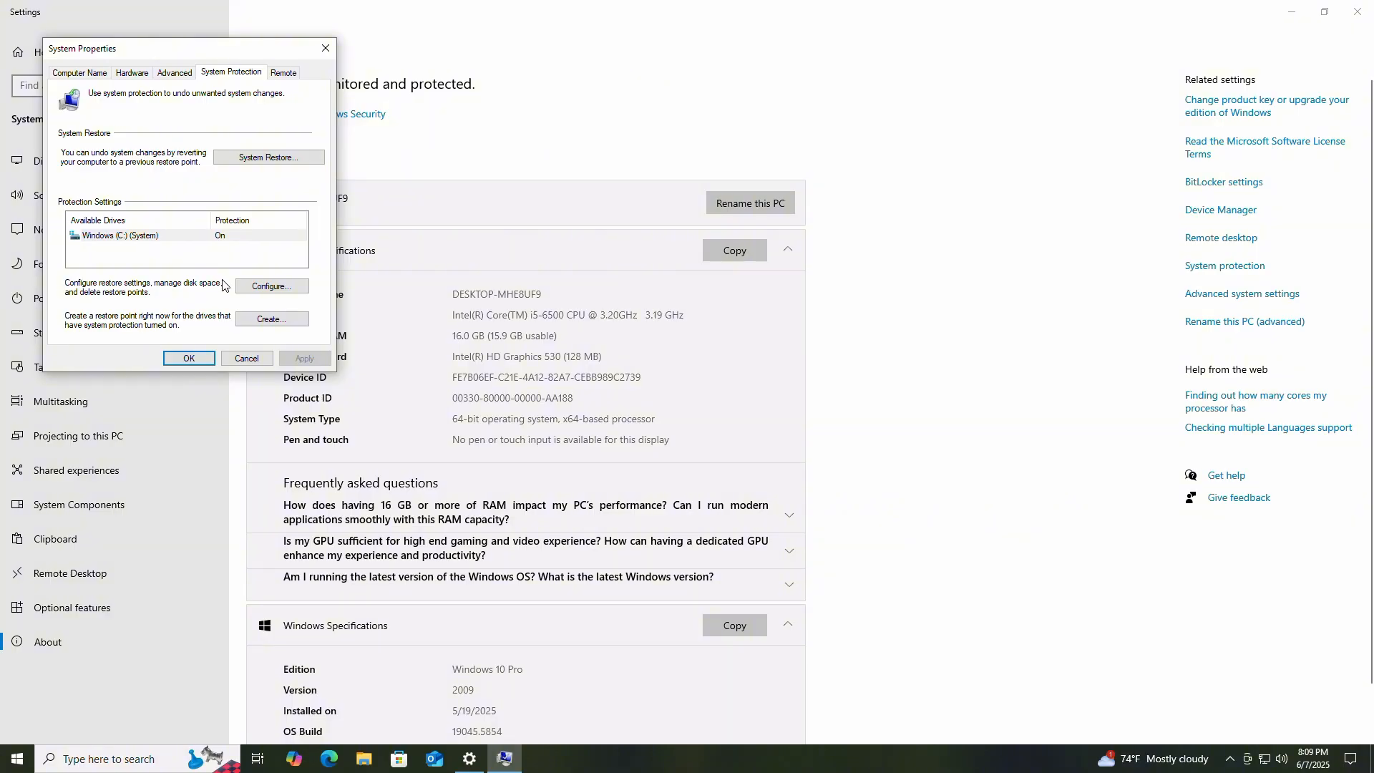
left_click(242, 289)
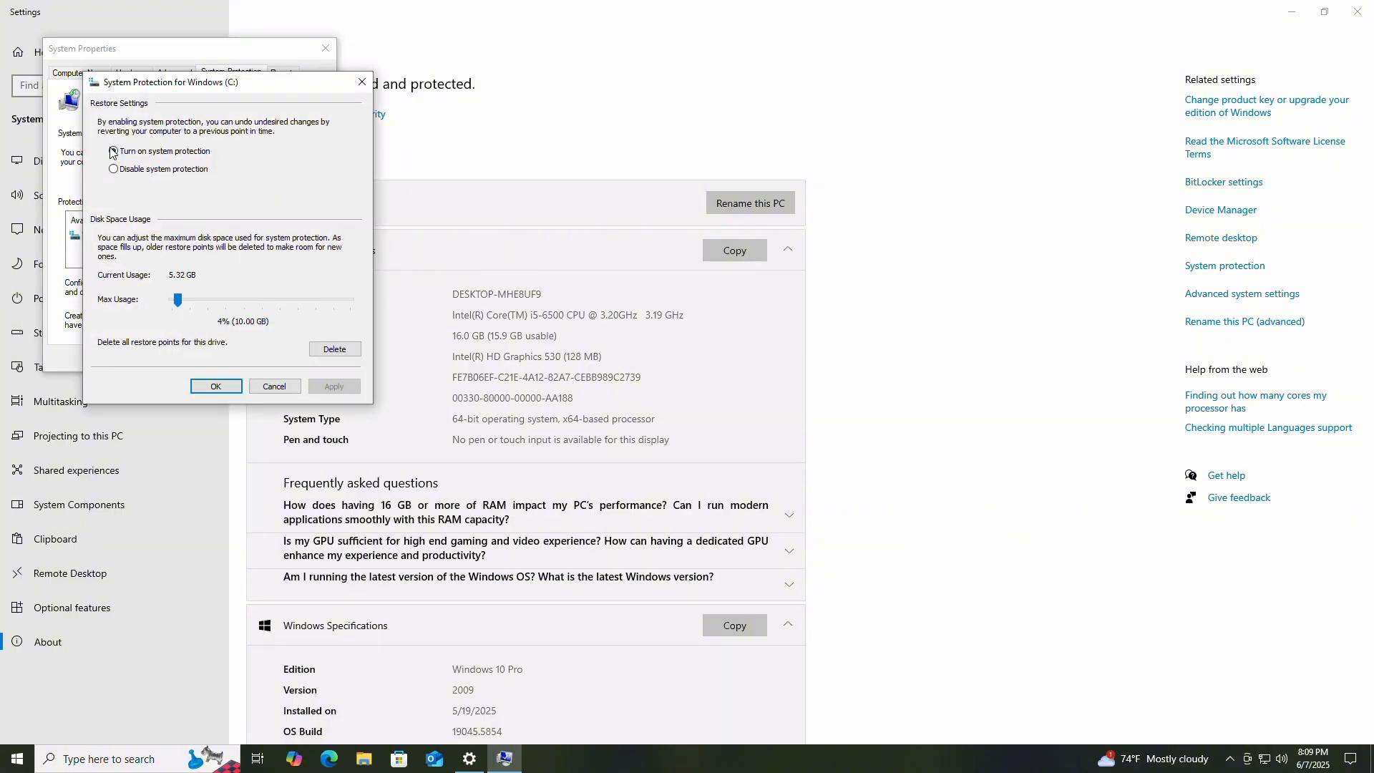
left_click(212, 386)
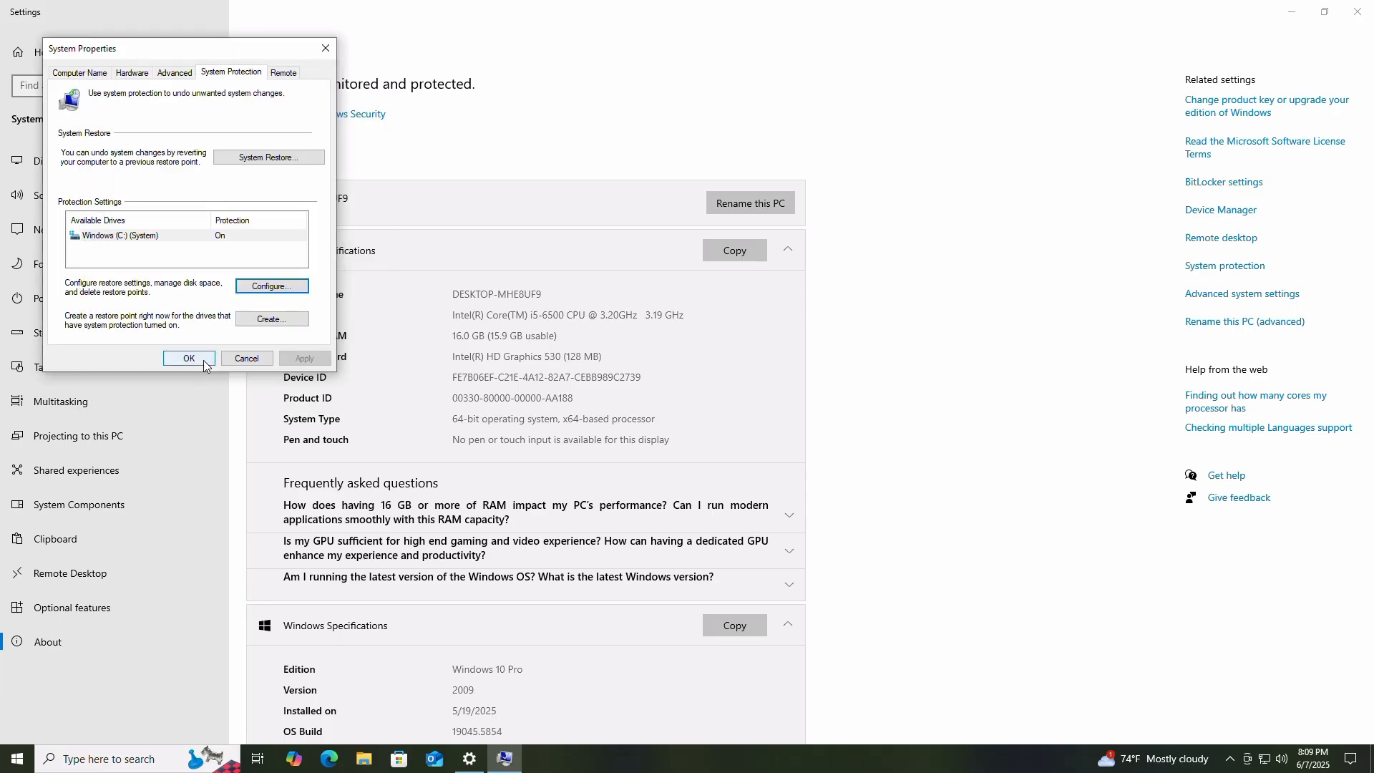
left_click(204, 360)
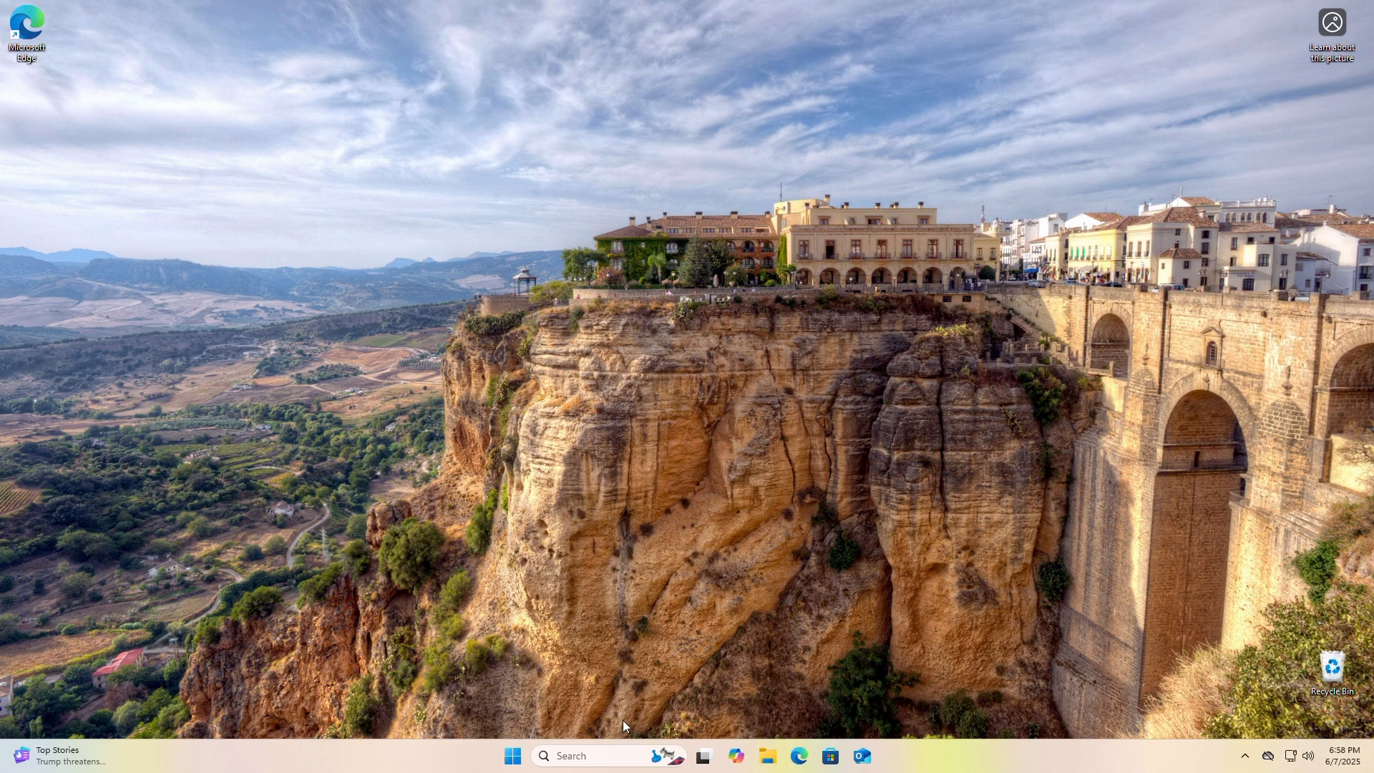
On the Windows 11 PC, configure the Windows (C:) drive with system protection turned on and accept the settings.
left_click(616, 755)
type("sys")
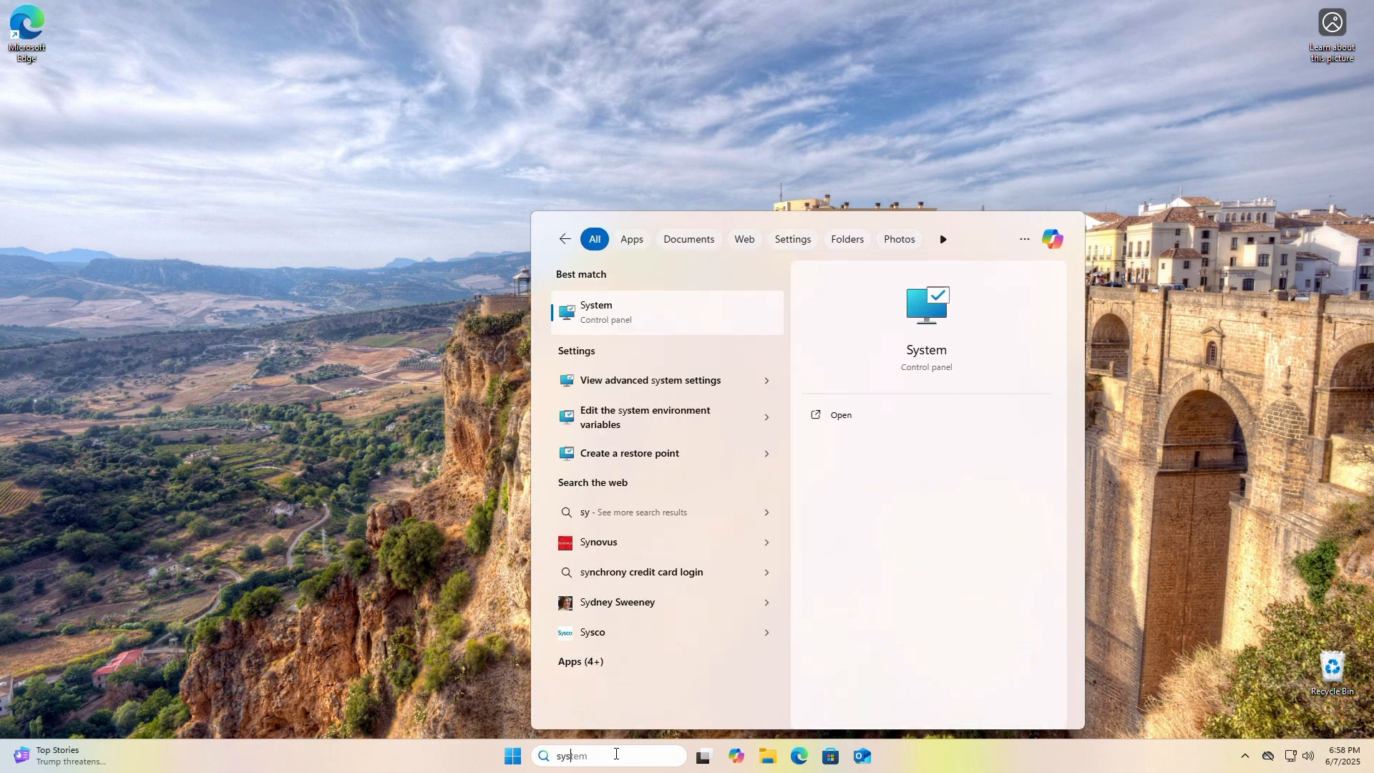
type("t")
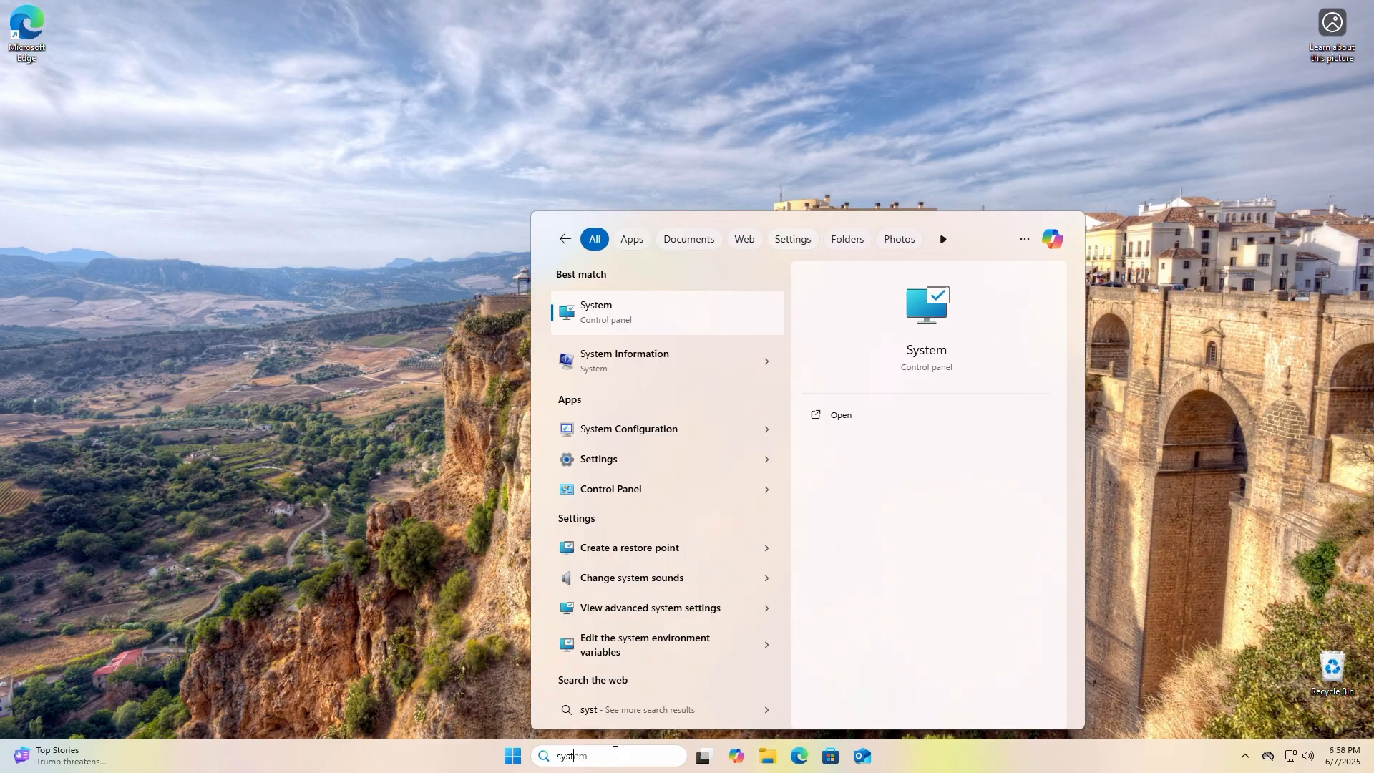
left_click(628, 329)
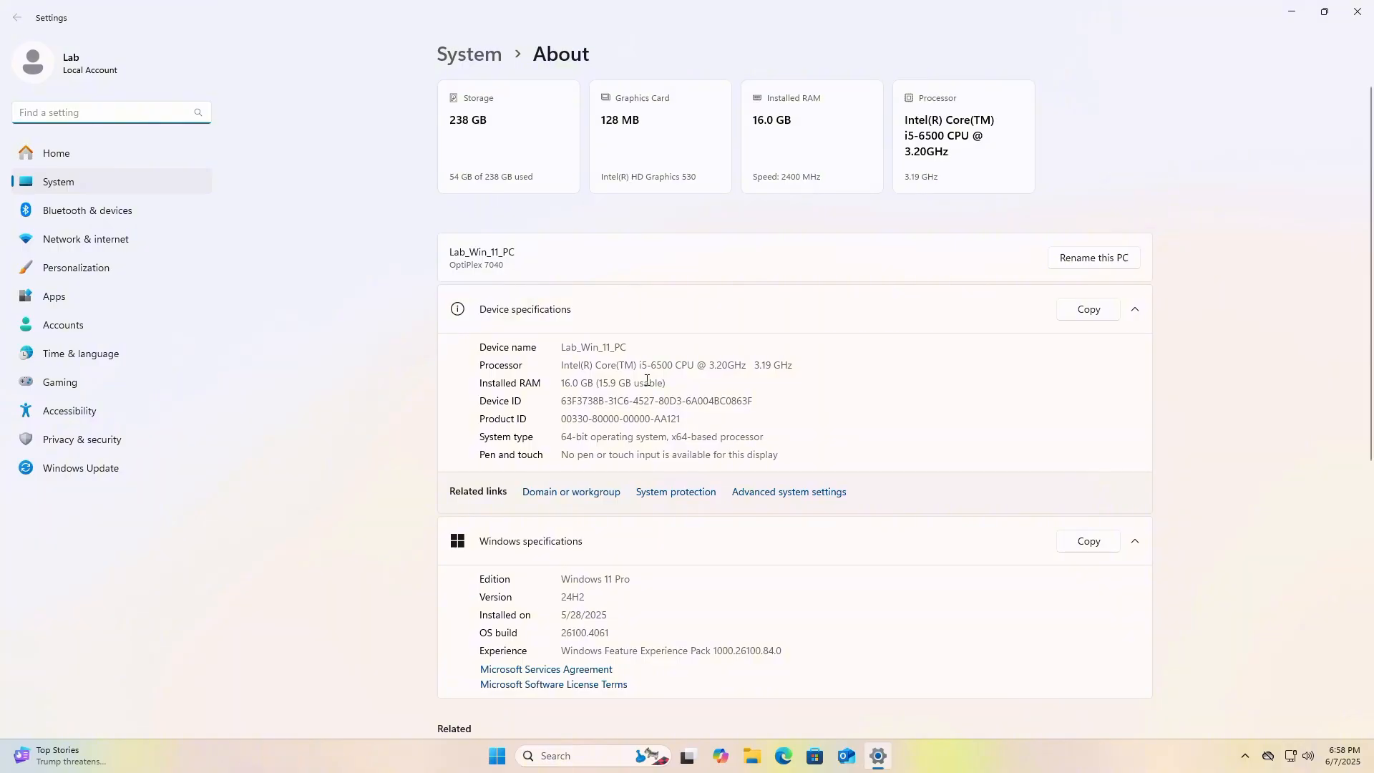
left_click(673, 492)
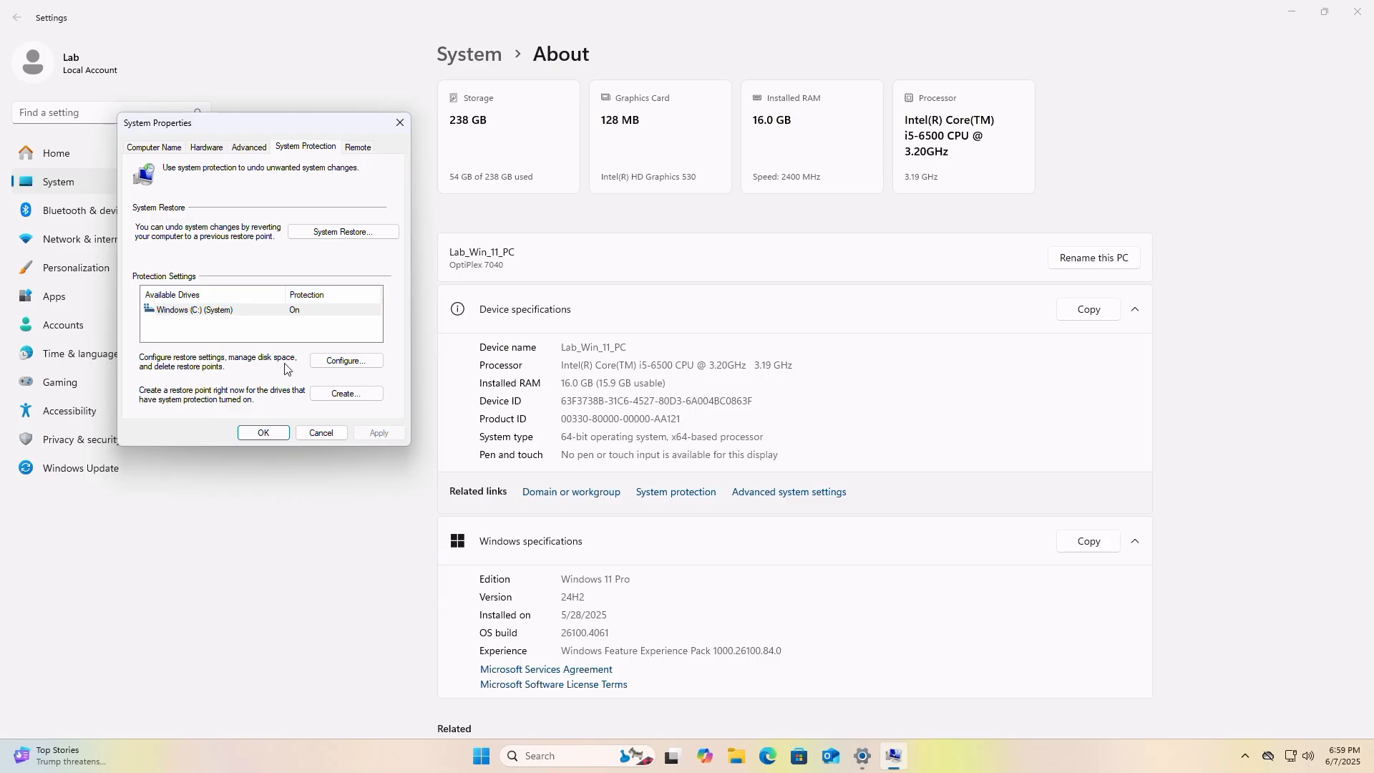
left_click(331, 366)
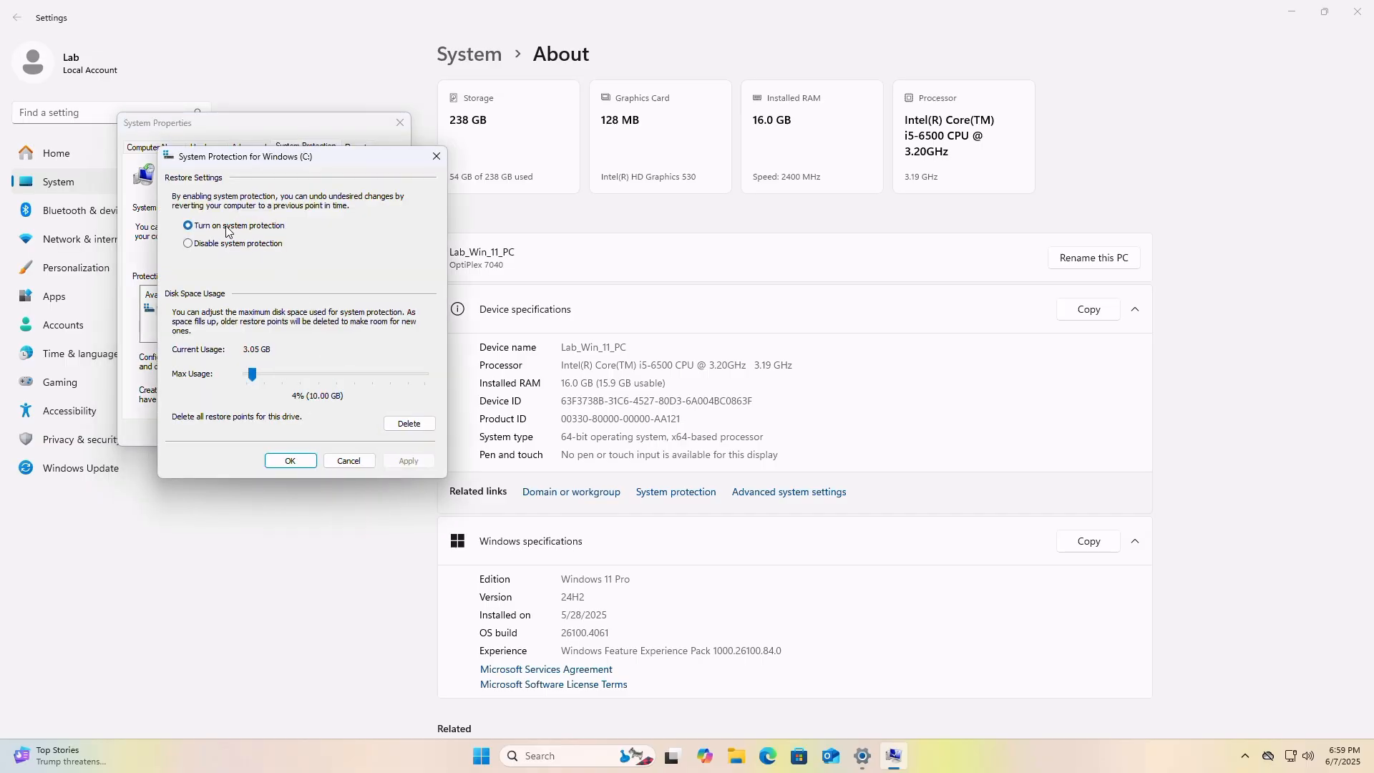
left_click(291, 461)
left_click(273, 435)
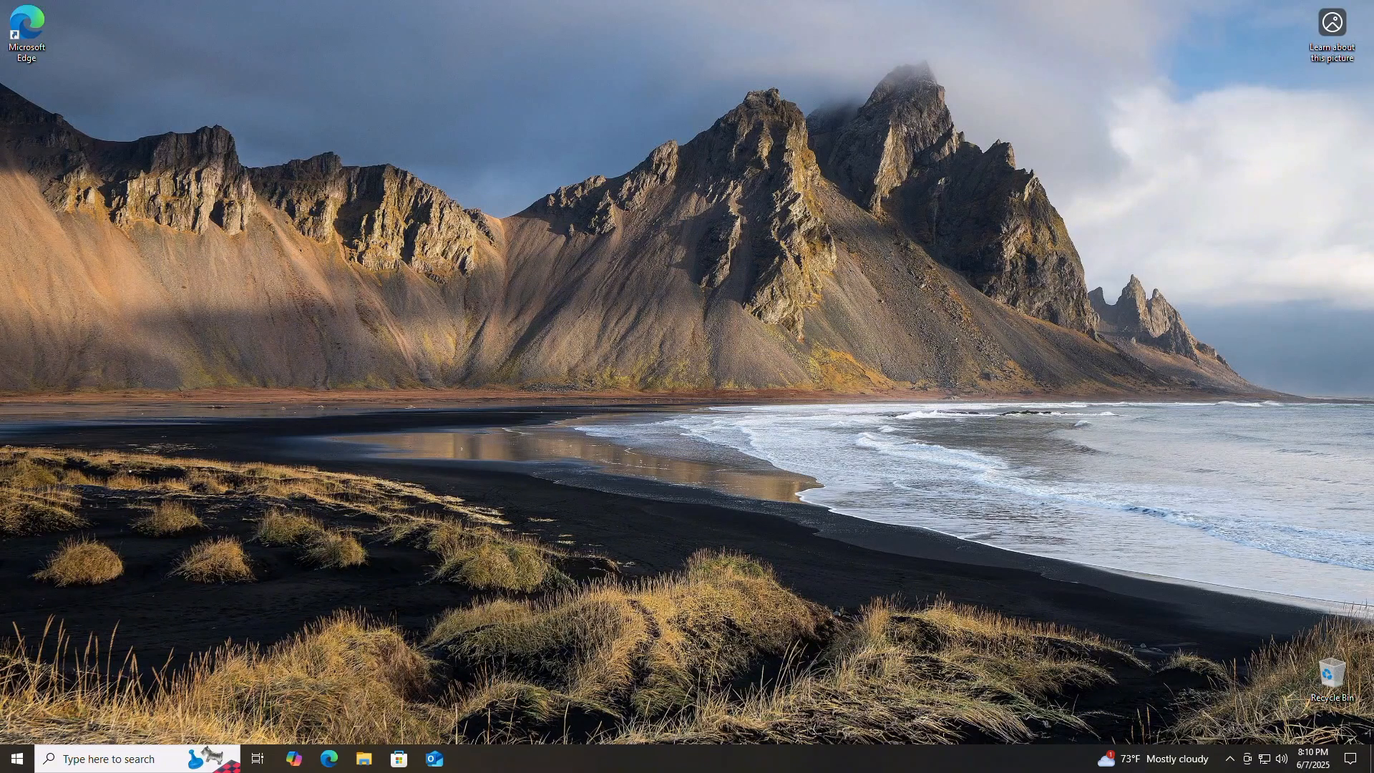
On the Windows 10 PC, create a restore point with the description "win10 test".
left_click(138, 758)
type("system ")
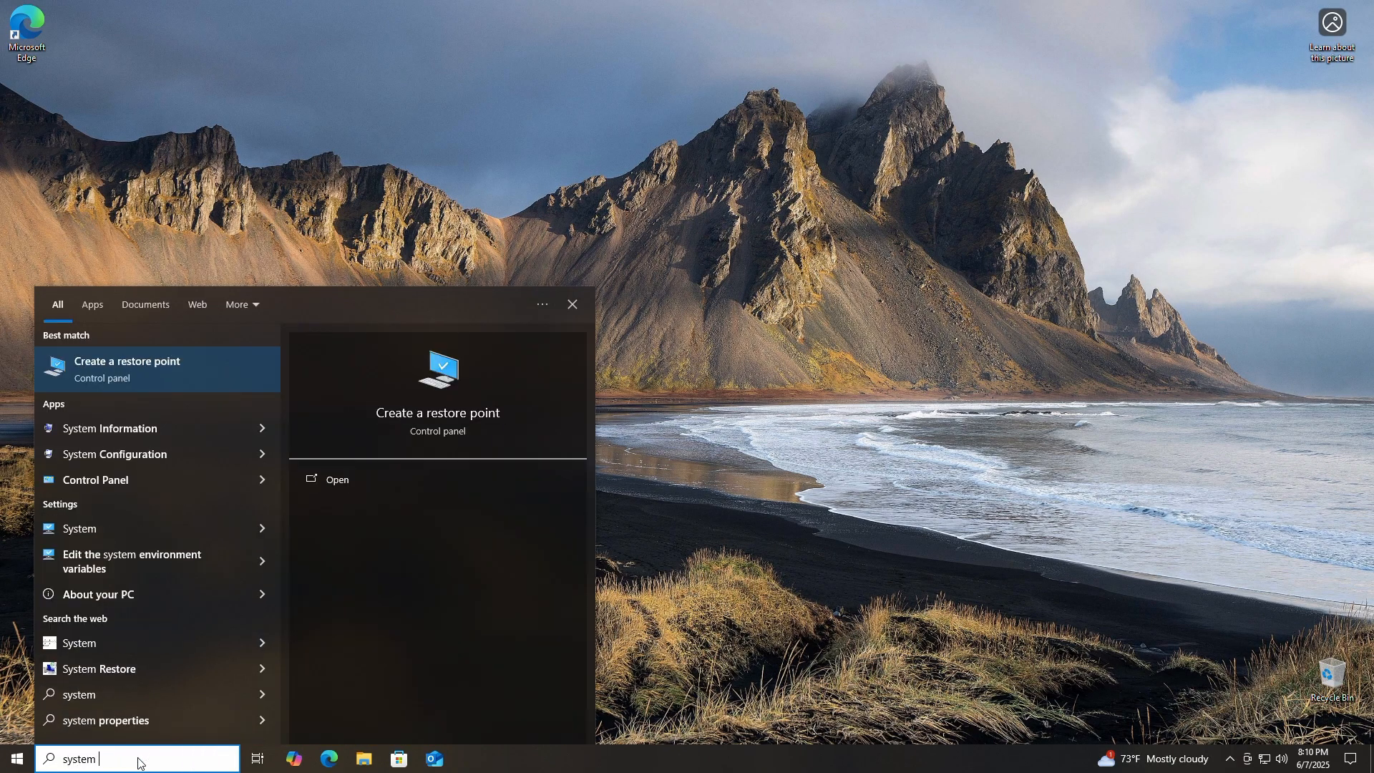
type("re")
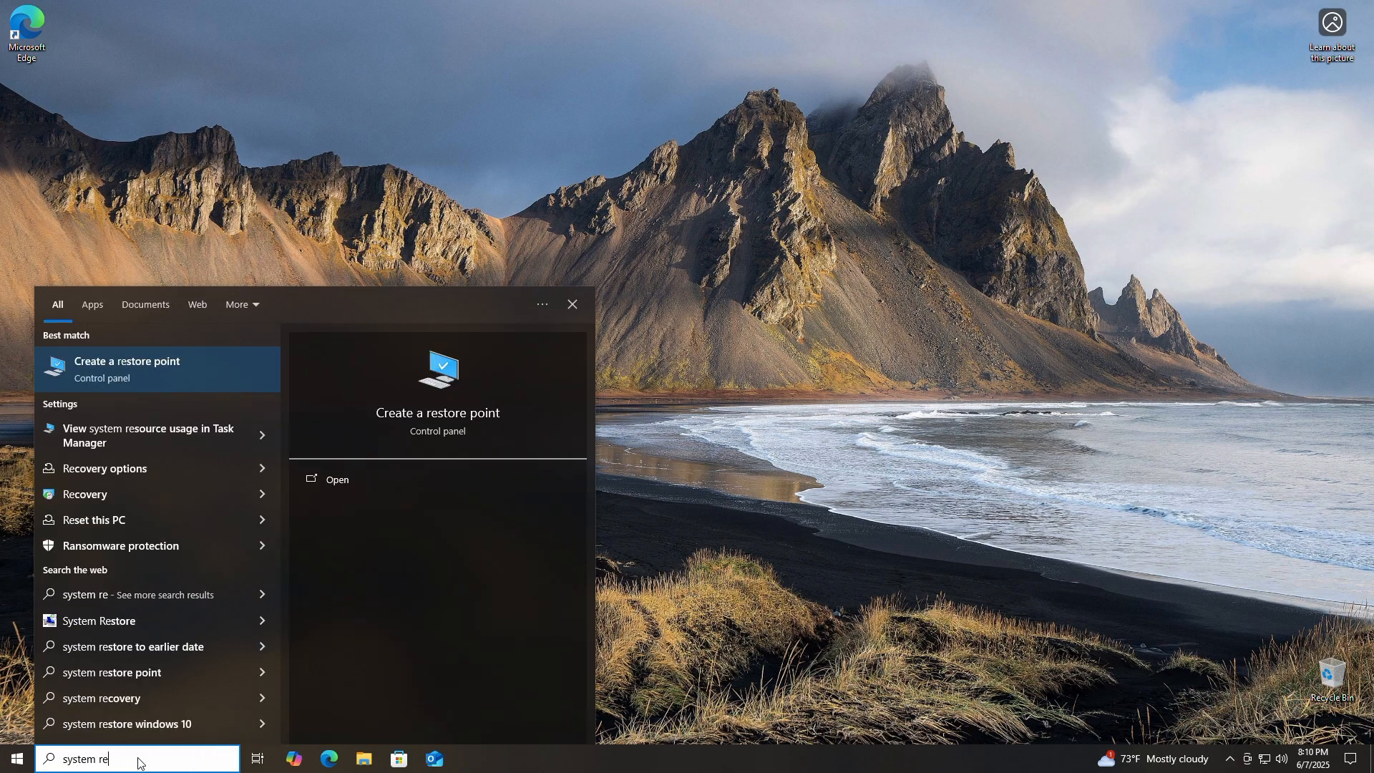
left_click(157, 369)
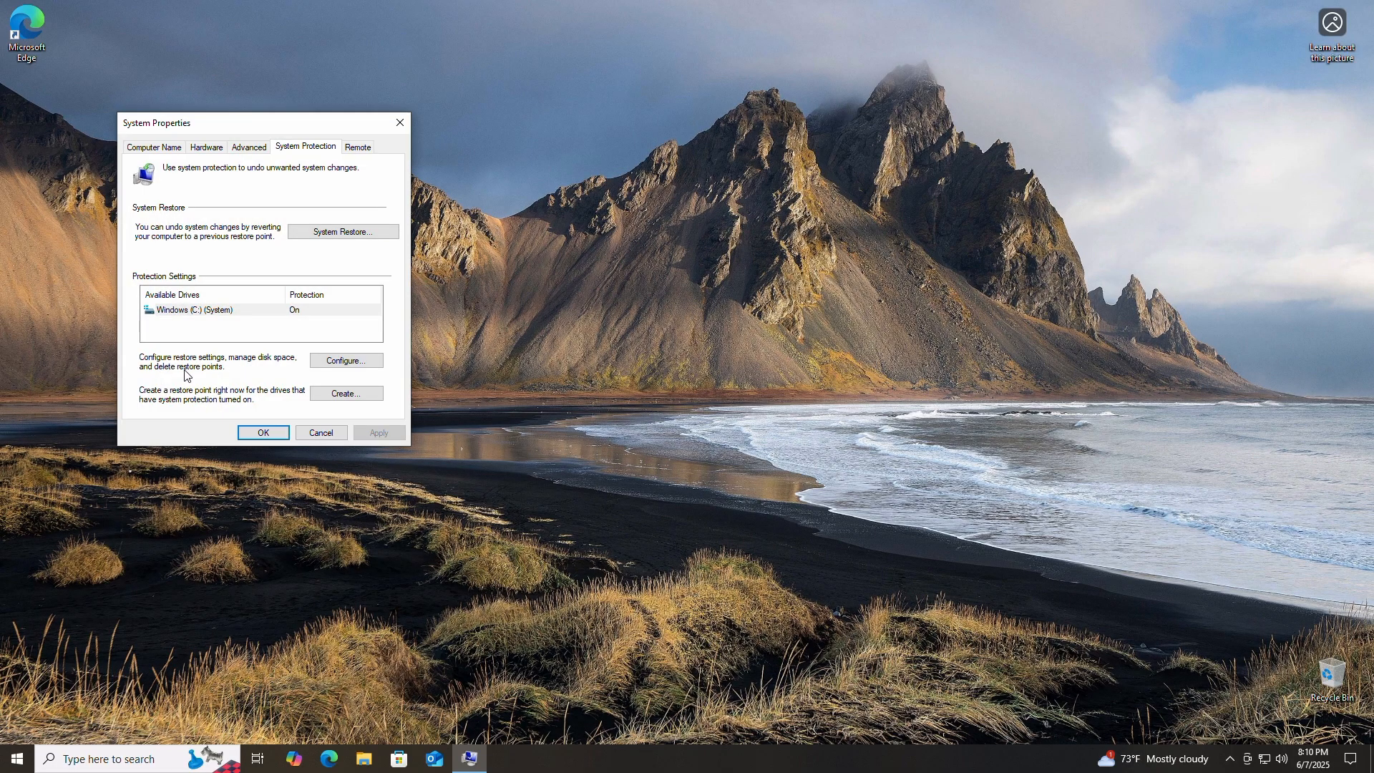
left_click(342, 395)
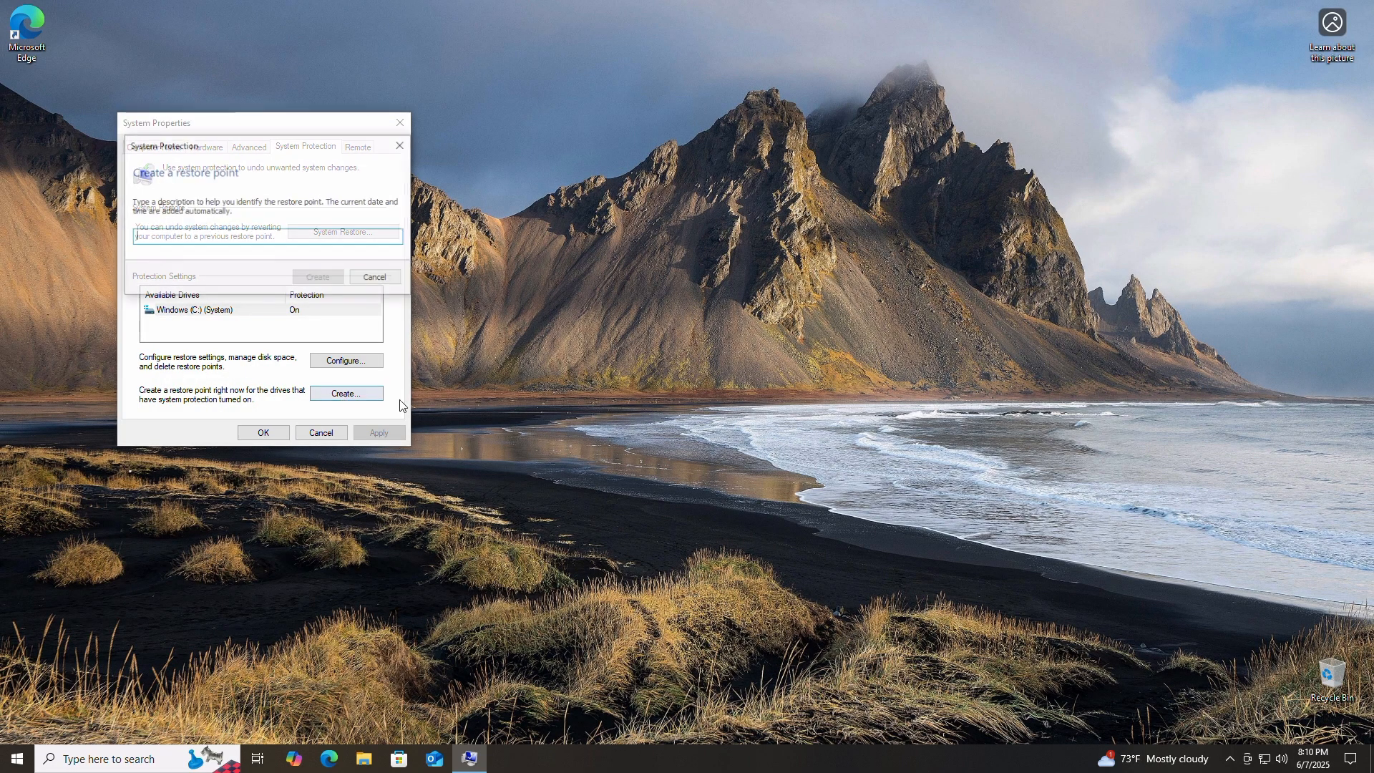
type("win10 test")
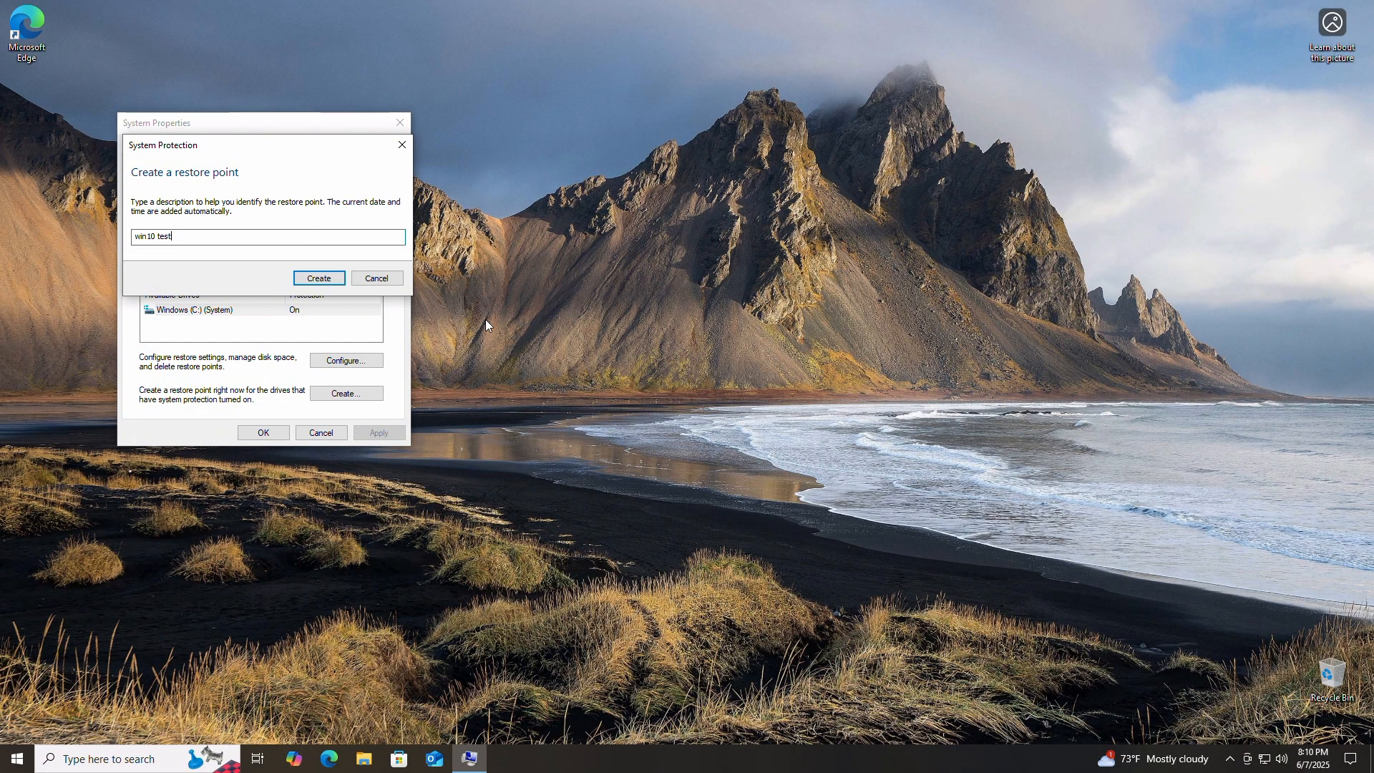
left_click(319, 278)
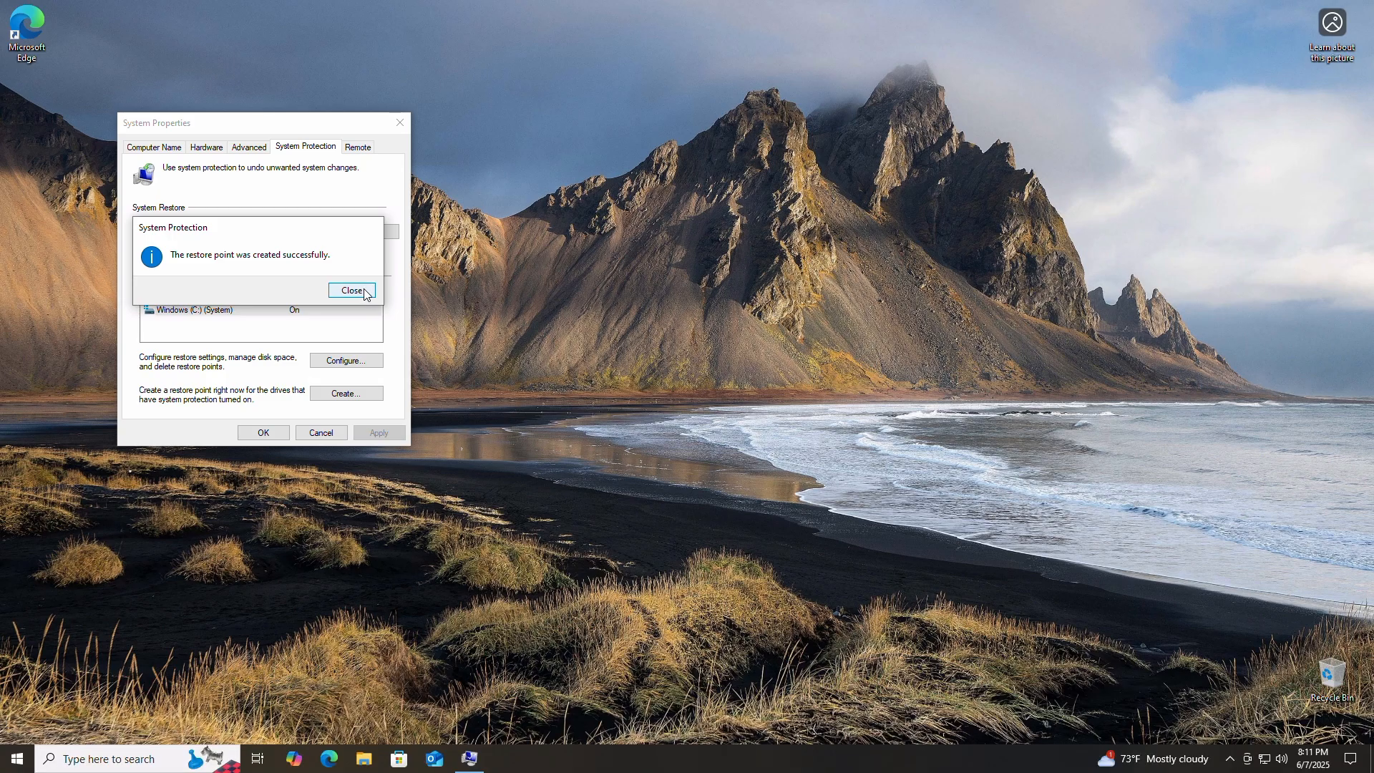
left_click(351, 290)
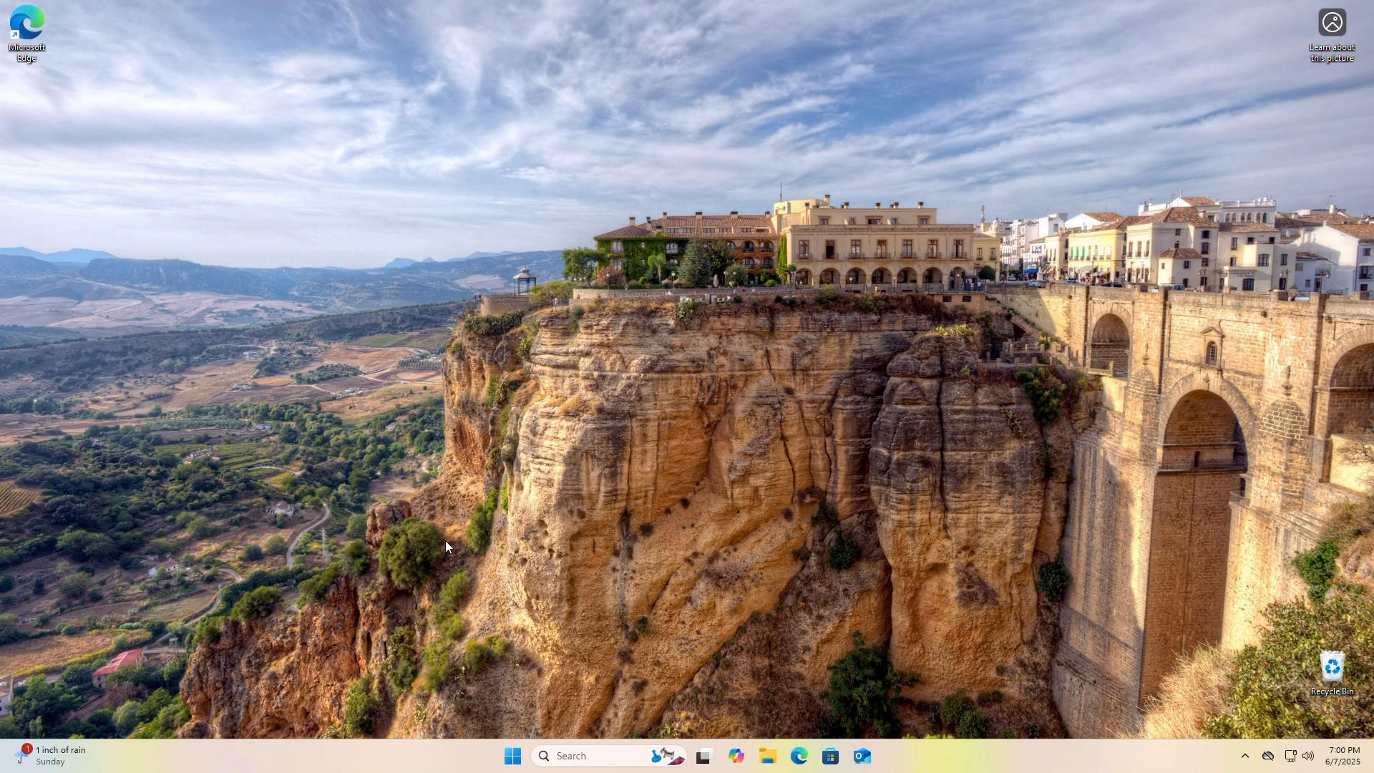
On the Windows 11 PC, create a restore point described as "win11 test" and close System Properties.
left_click(619, 756)
type("sys")
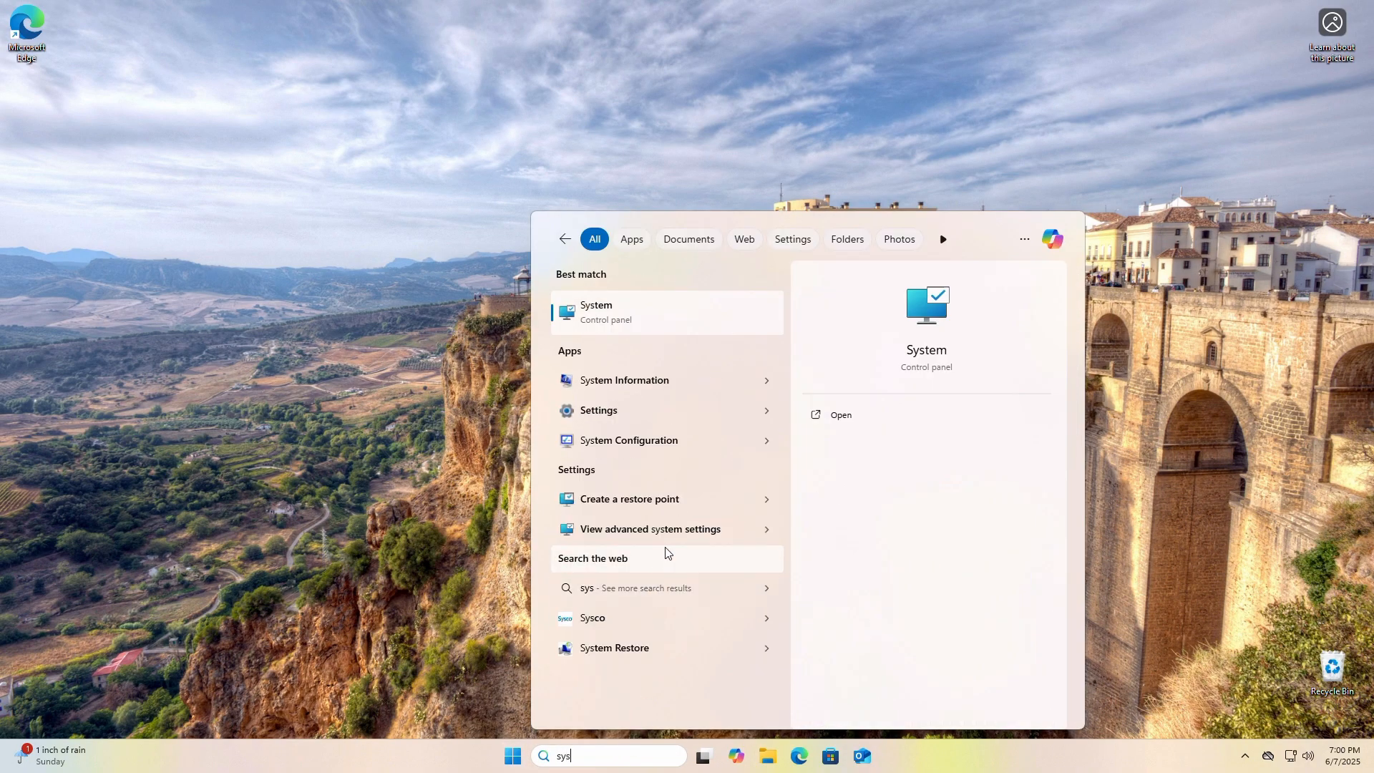
left_click(674, 510)
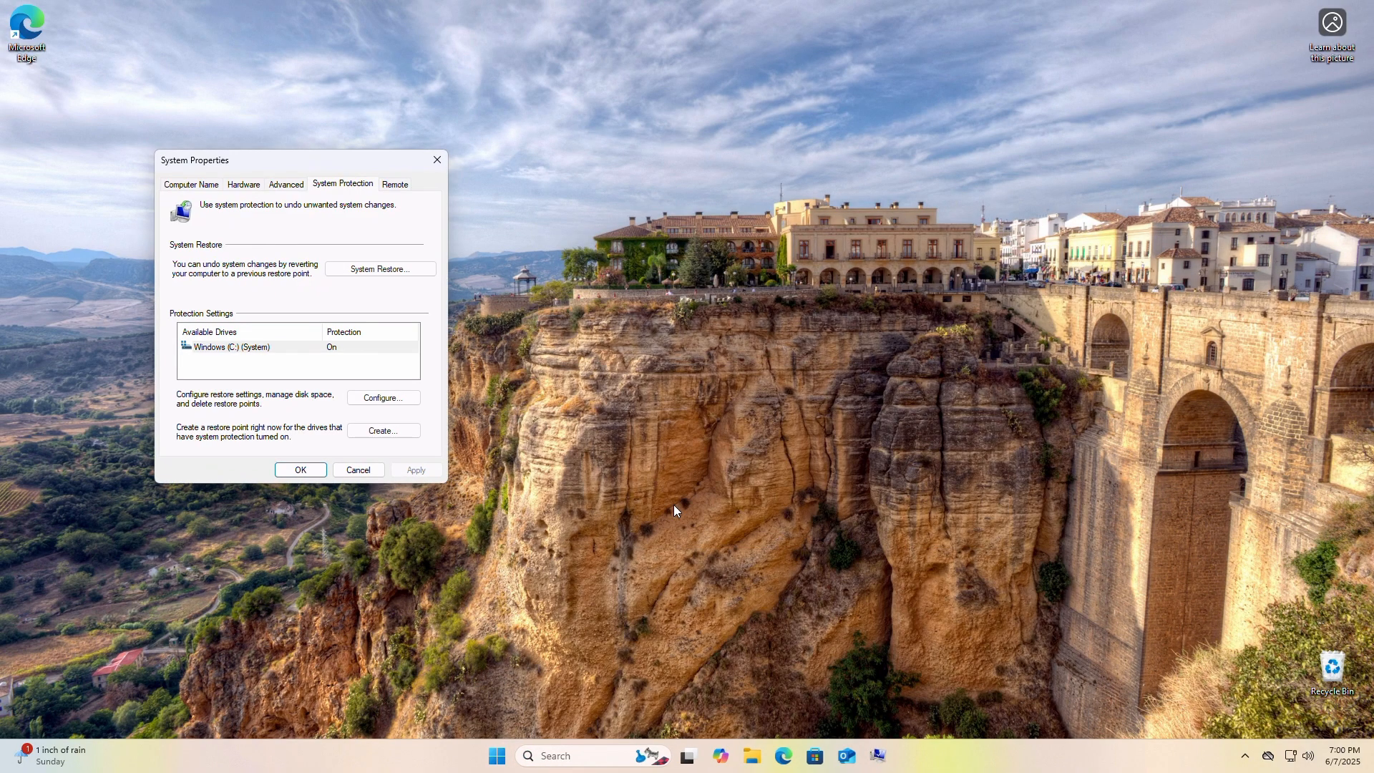
left_click(382, 431)
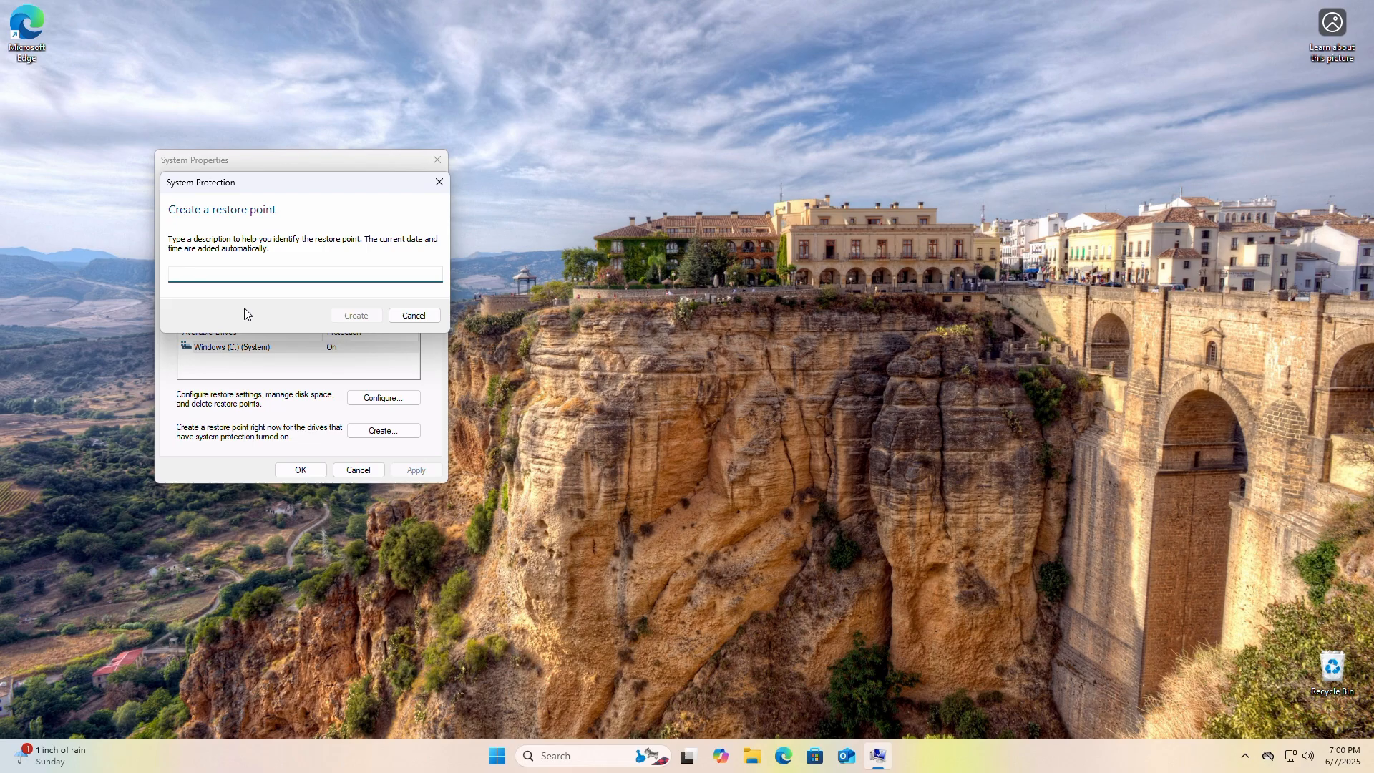
type("win11 test")
left_click(345, 315)
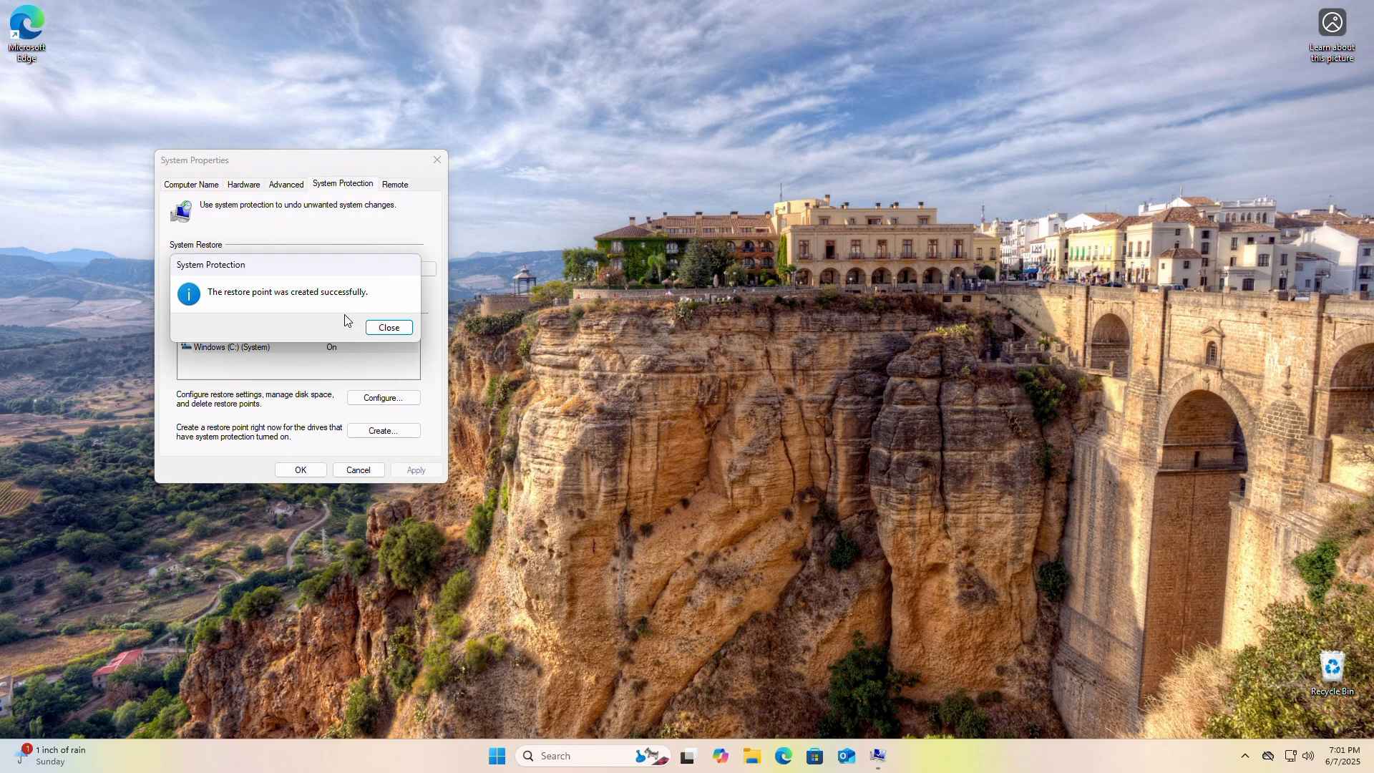
left_click(389, 329)
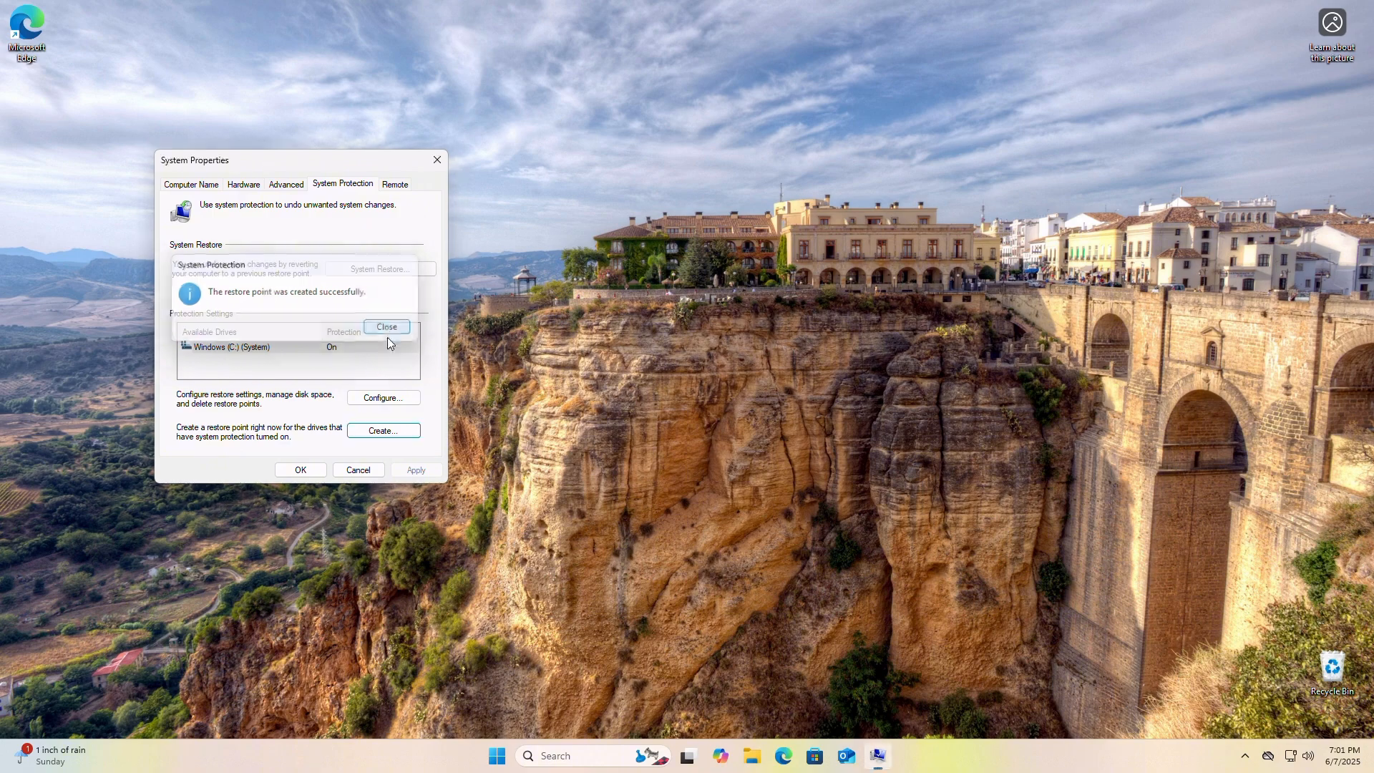
left_click(304, 470)
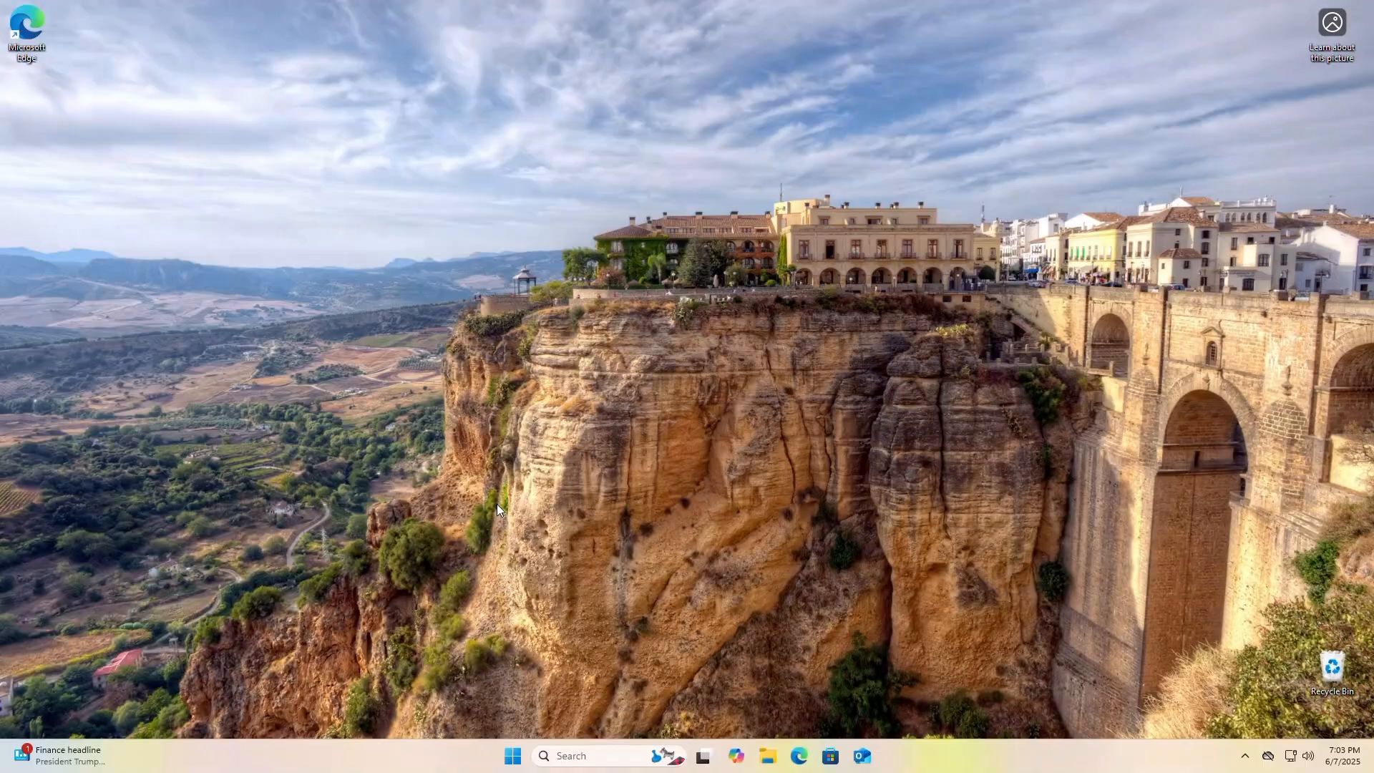
Find the Windows Recovery tools and open System Restore.
left_click(628, 754)
type("recovery")
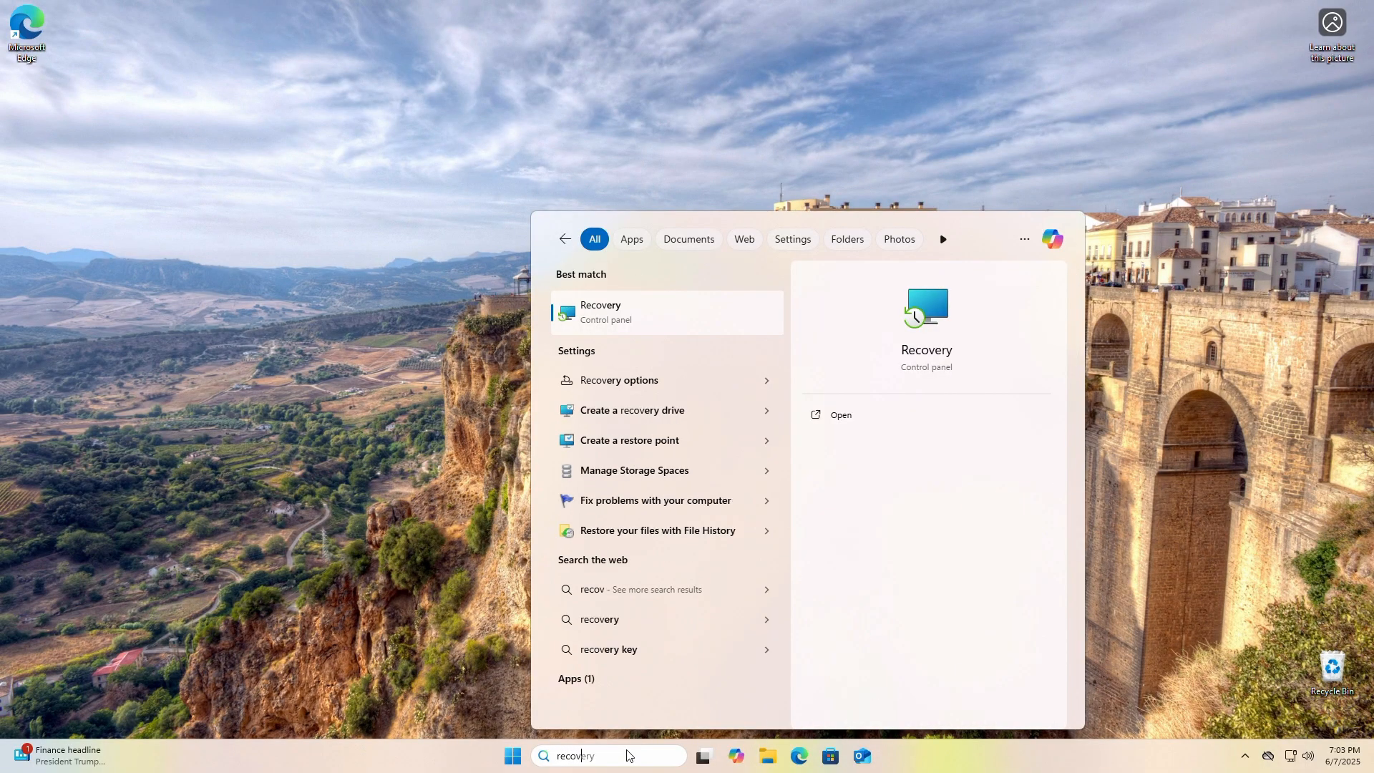
left_click(659, 329)
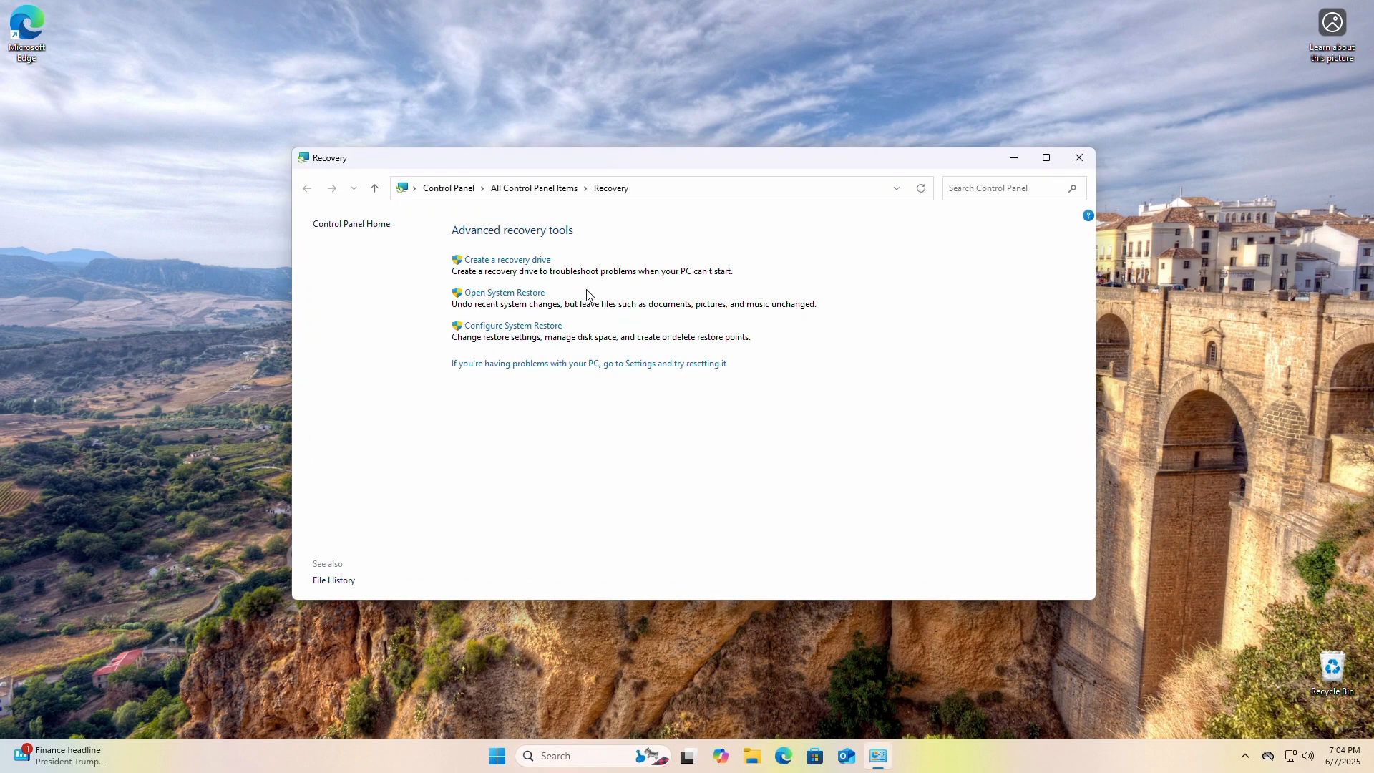
left_click(514, 294)
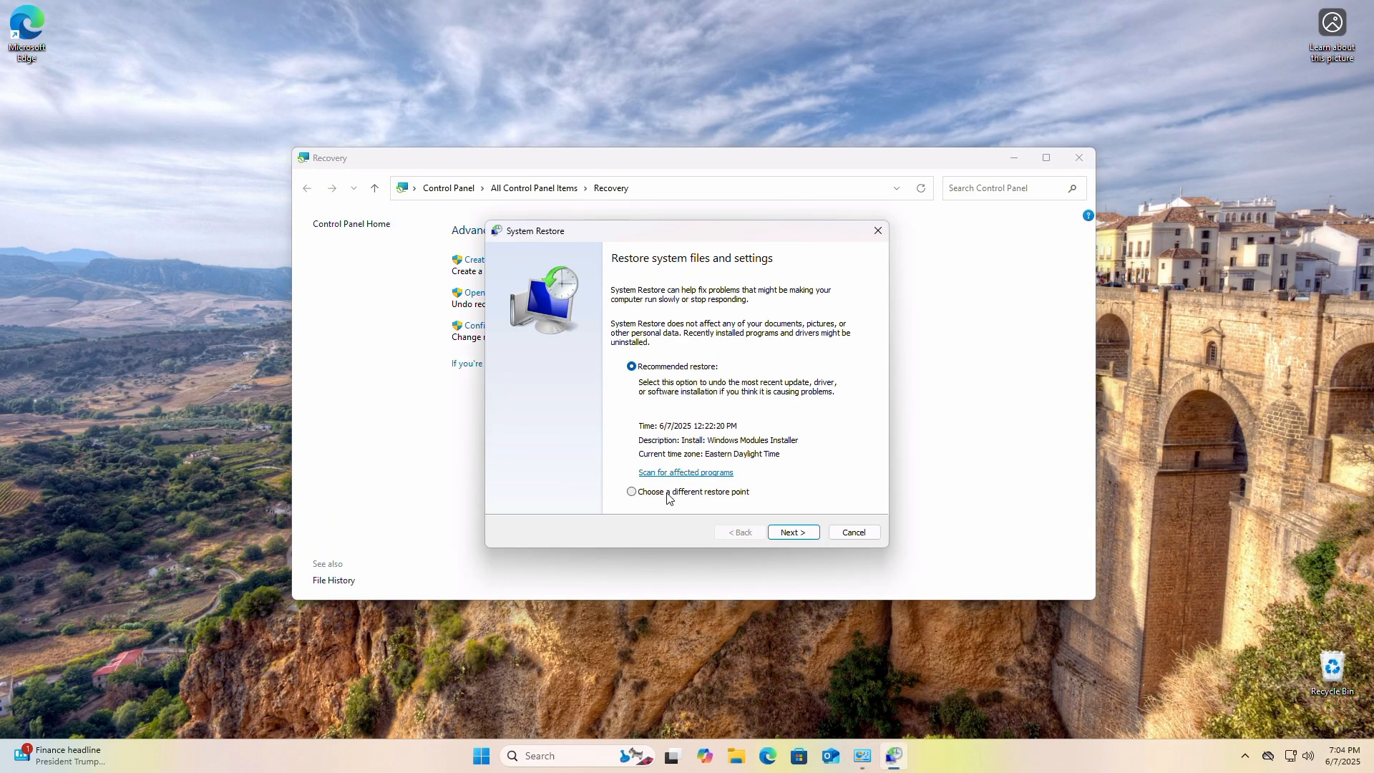
Choose a different restore point, show more restore points, and start restoring the computer to "Changes to OS" from 6/7/2025 3:05:40 PM.
left_click(667, 493)
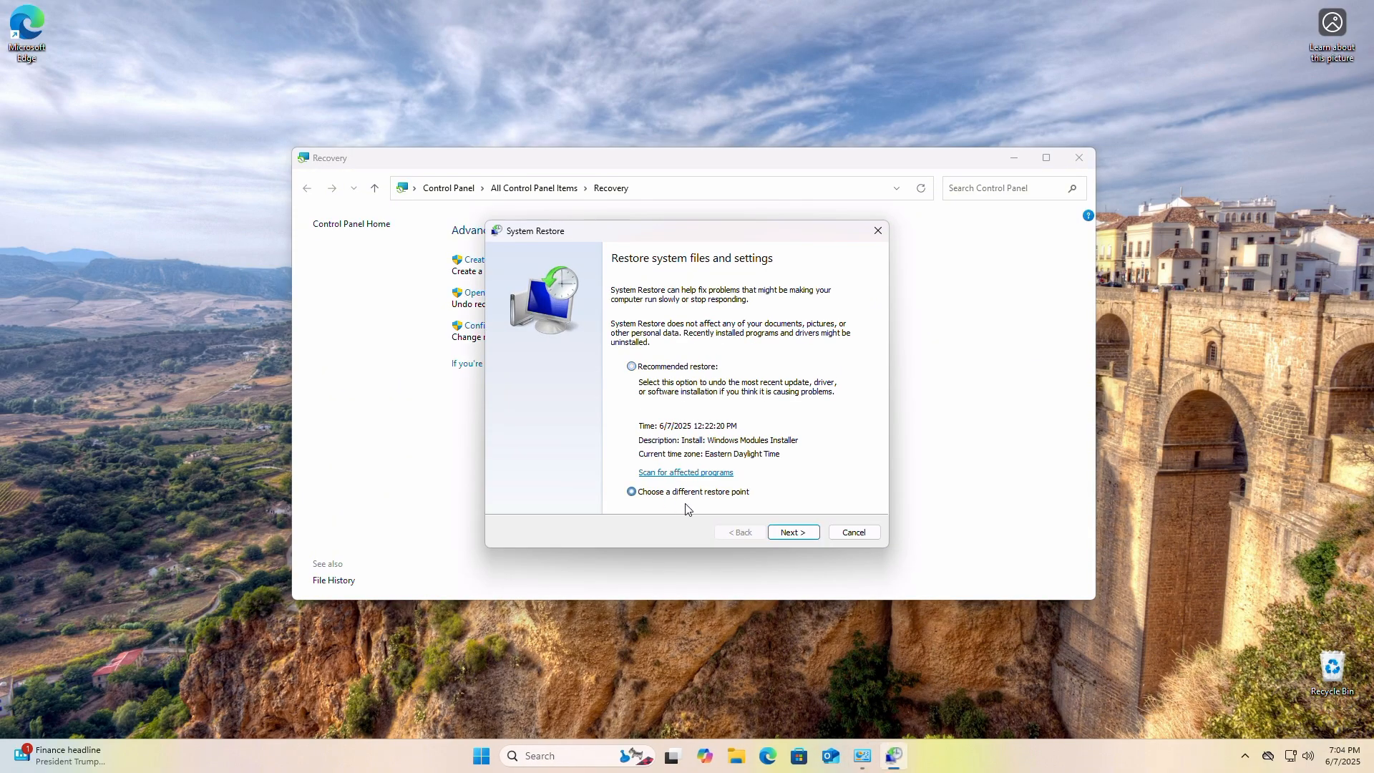
left_click(793, 533)
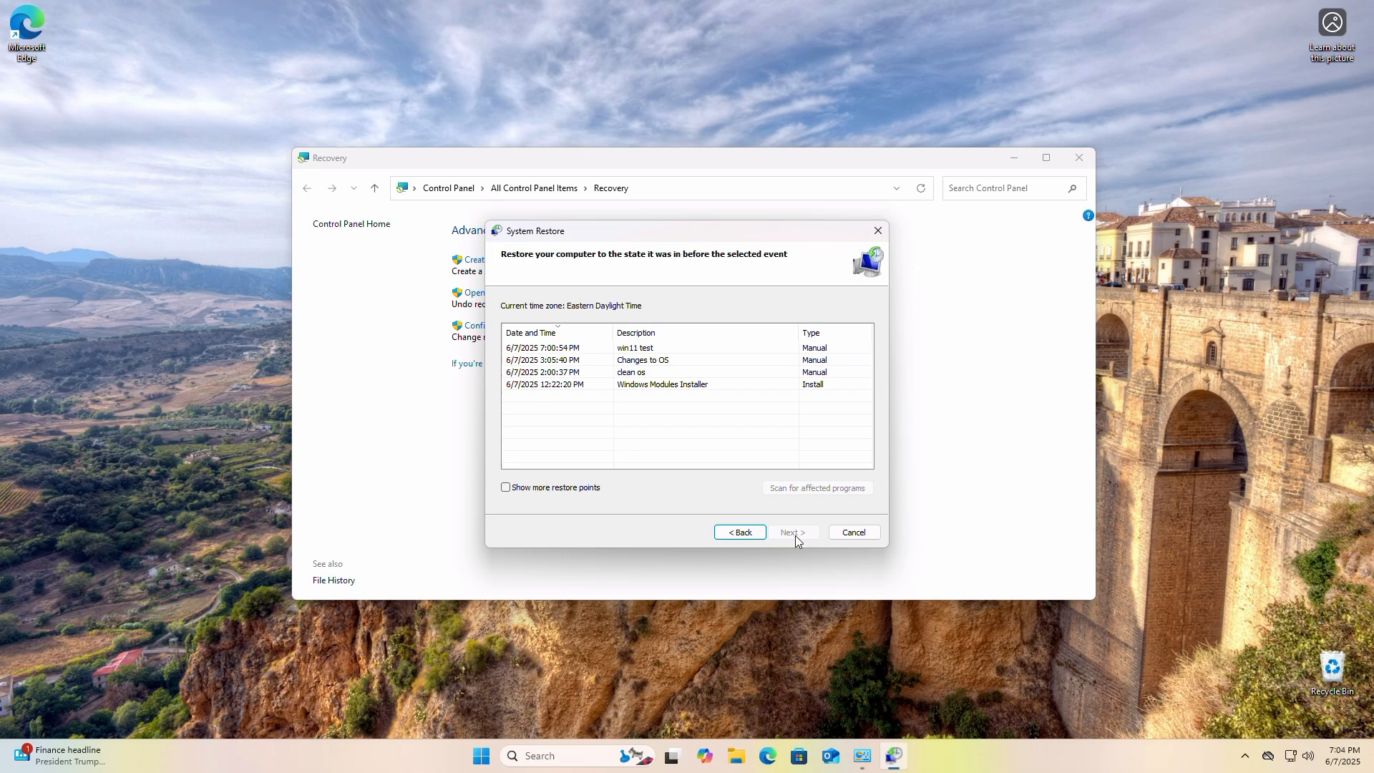
left_click(585, 490)
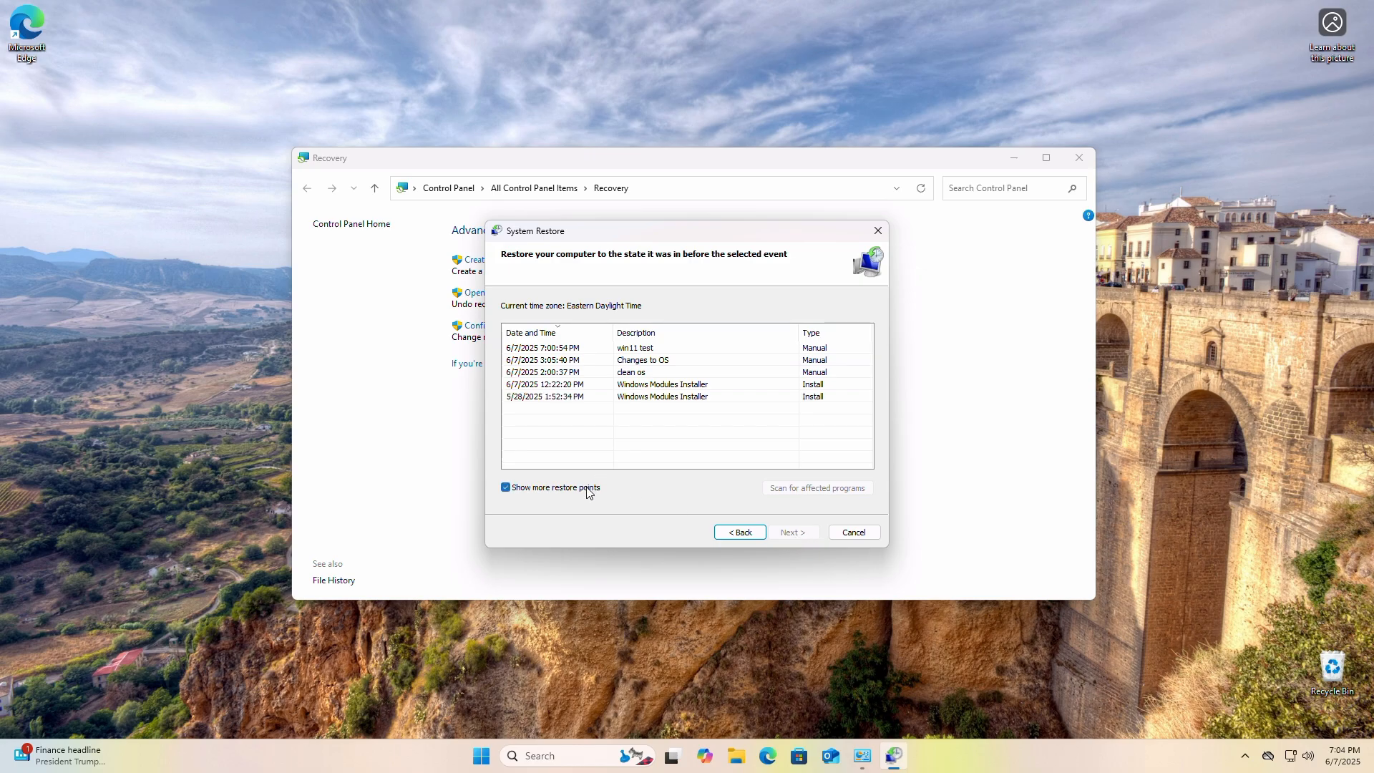
left_click(563, 360)
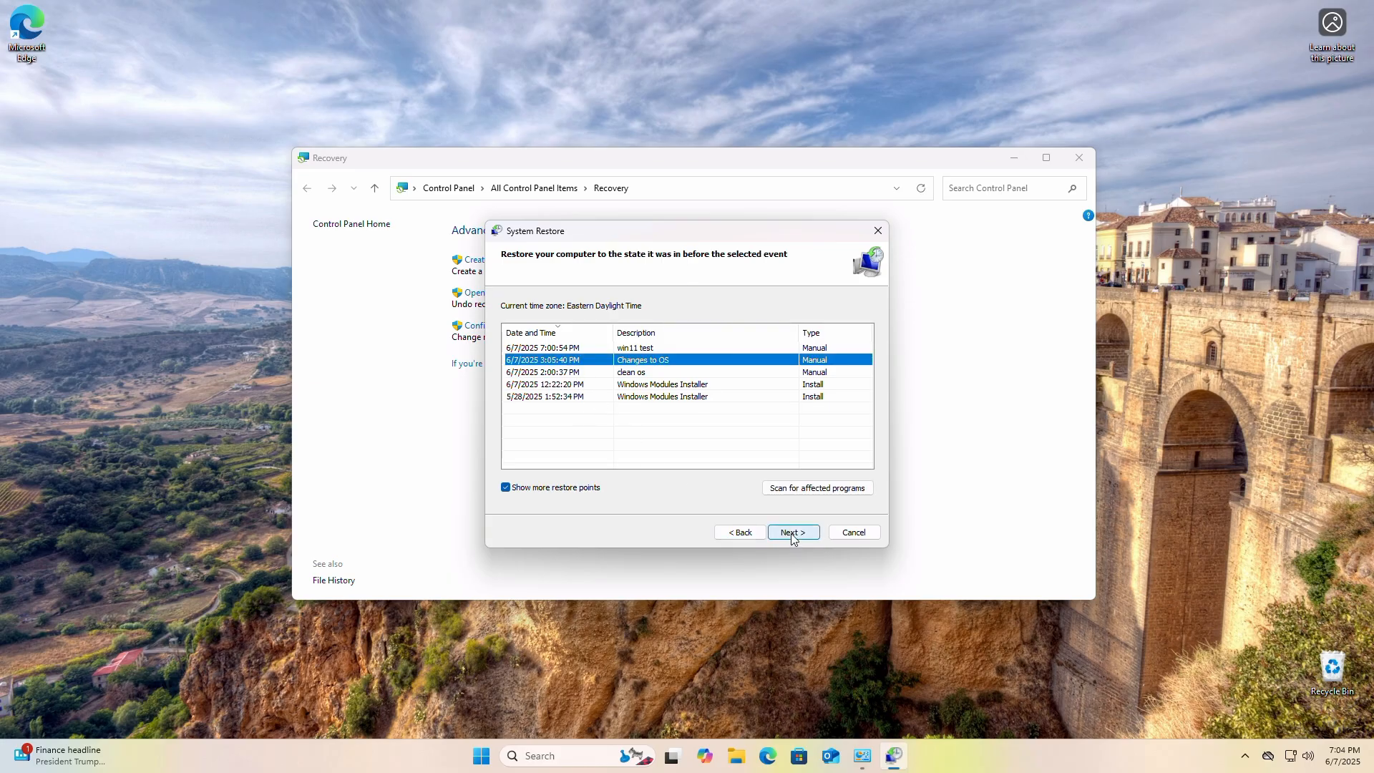
left_click(792, 533)
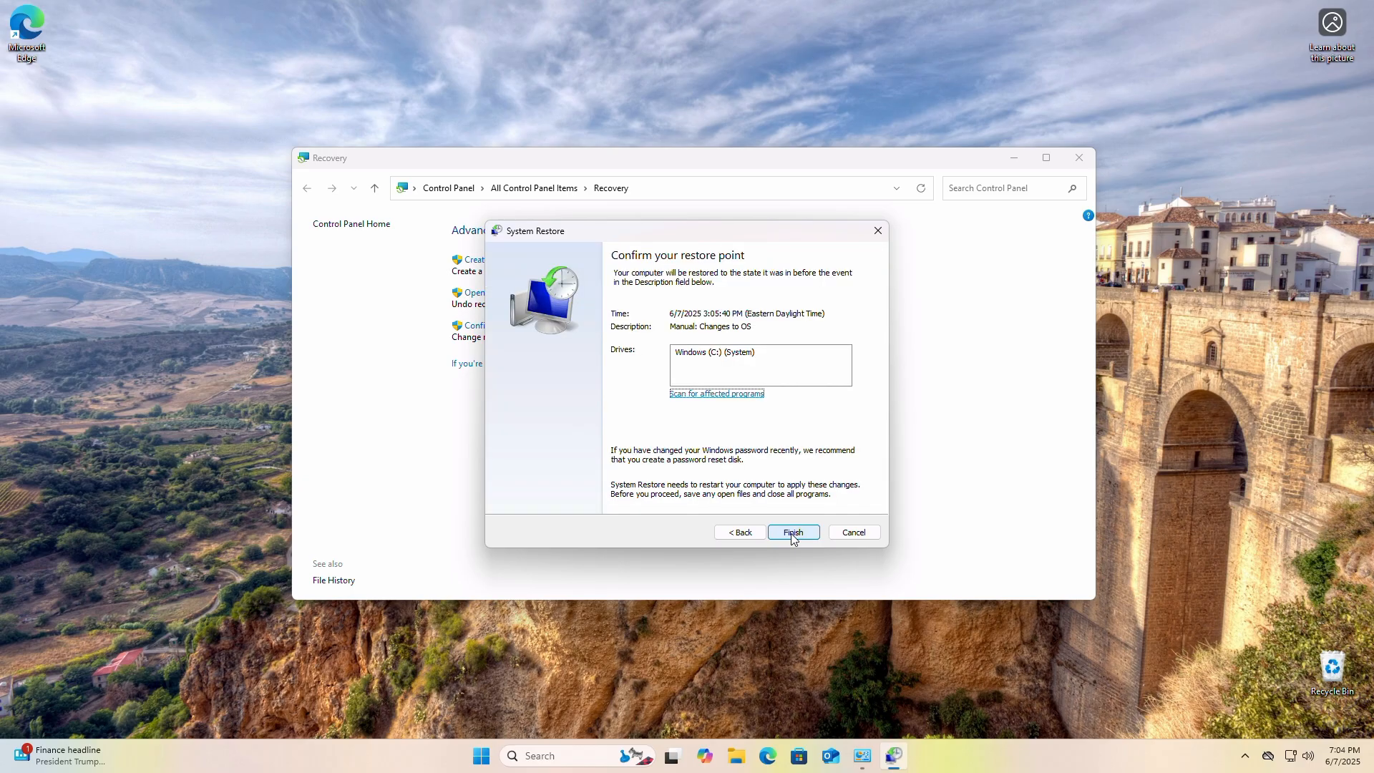
left_click(792, 533)
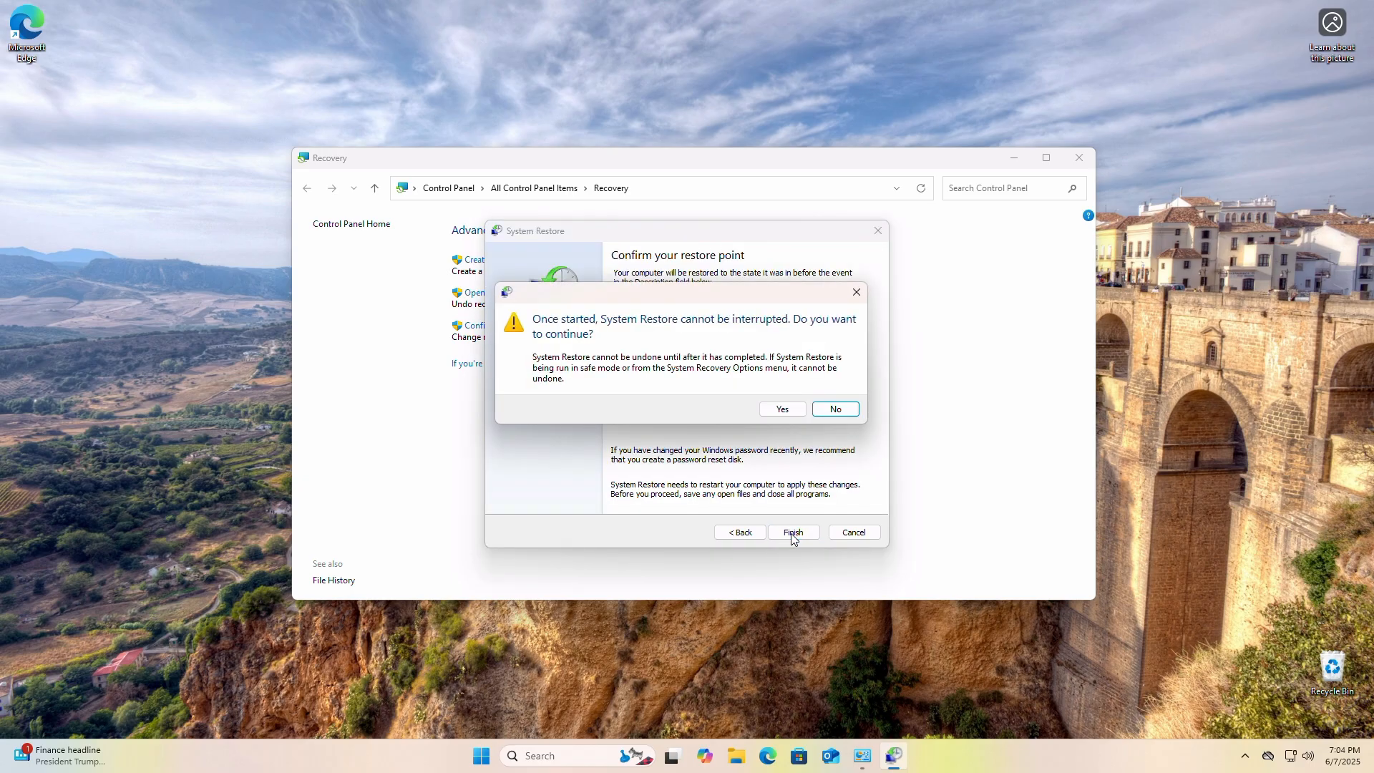
left_click(782, 409)
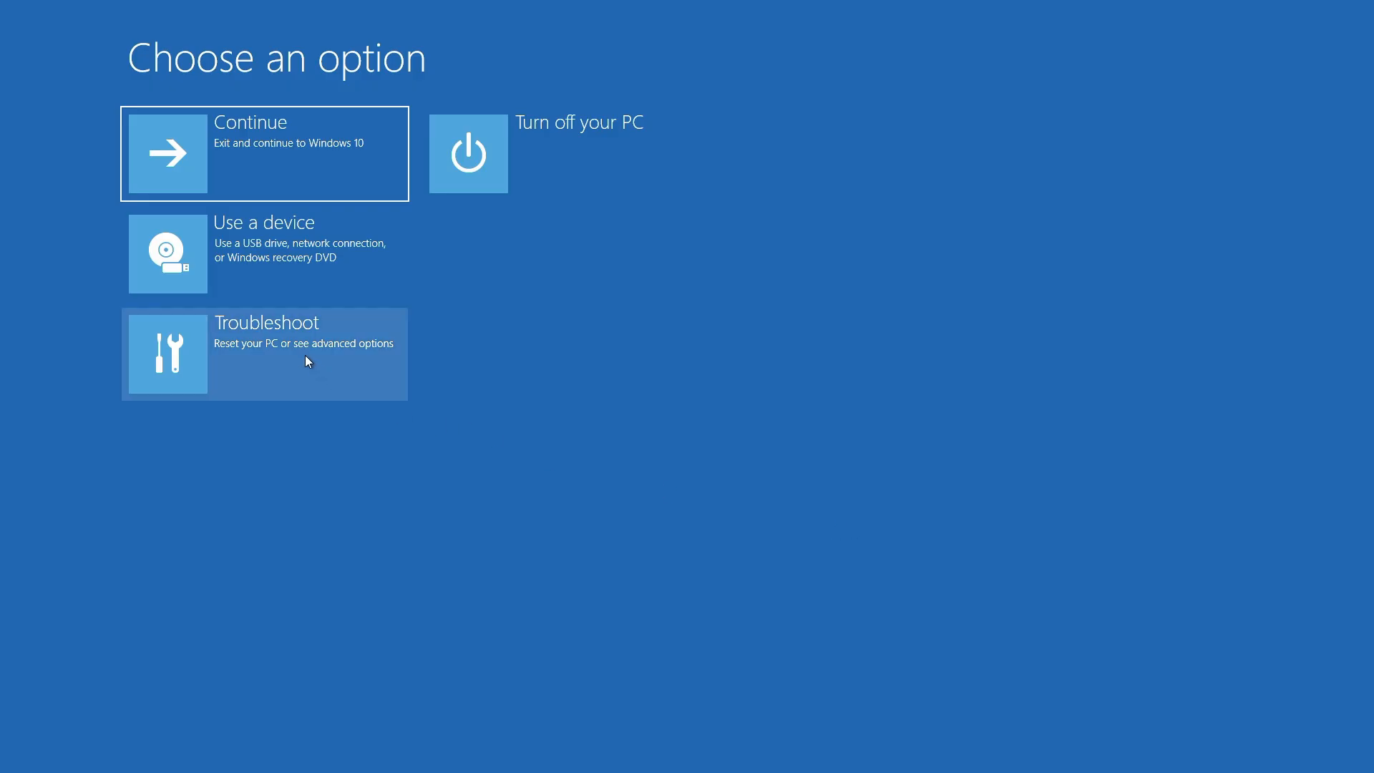
Open System Restore from the advanced troubleshooting options on the Windows 10 PC and continue as User with a blank password.
left_click(304, 359)
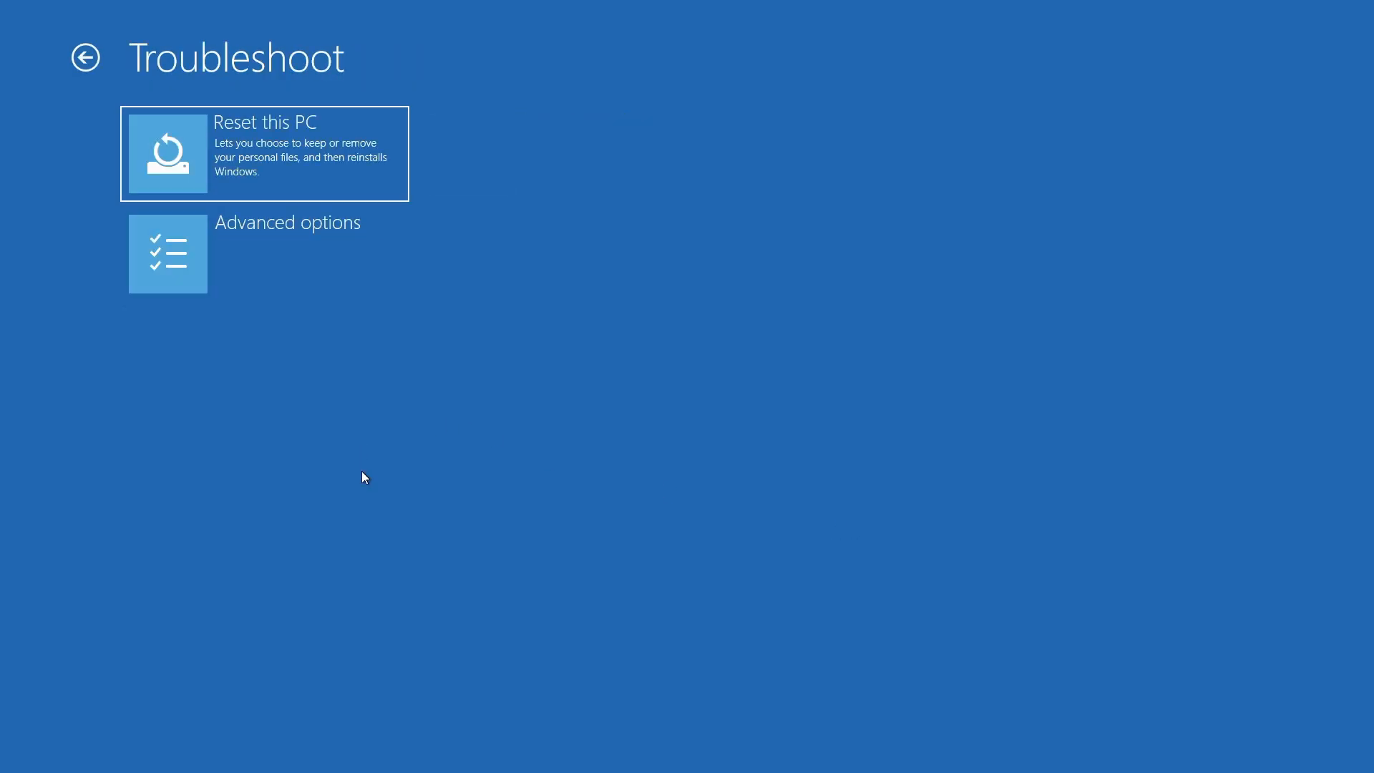
left_click(229, 279)
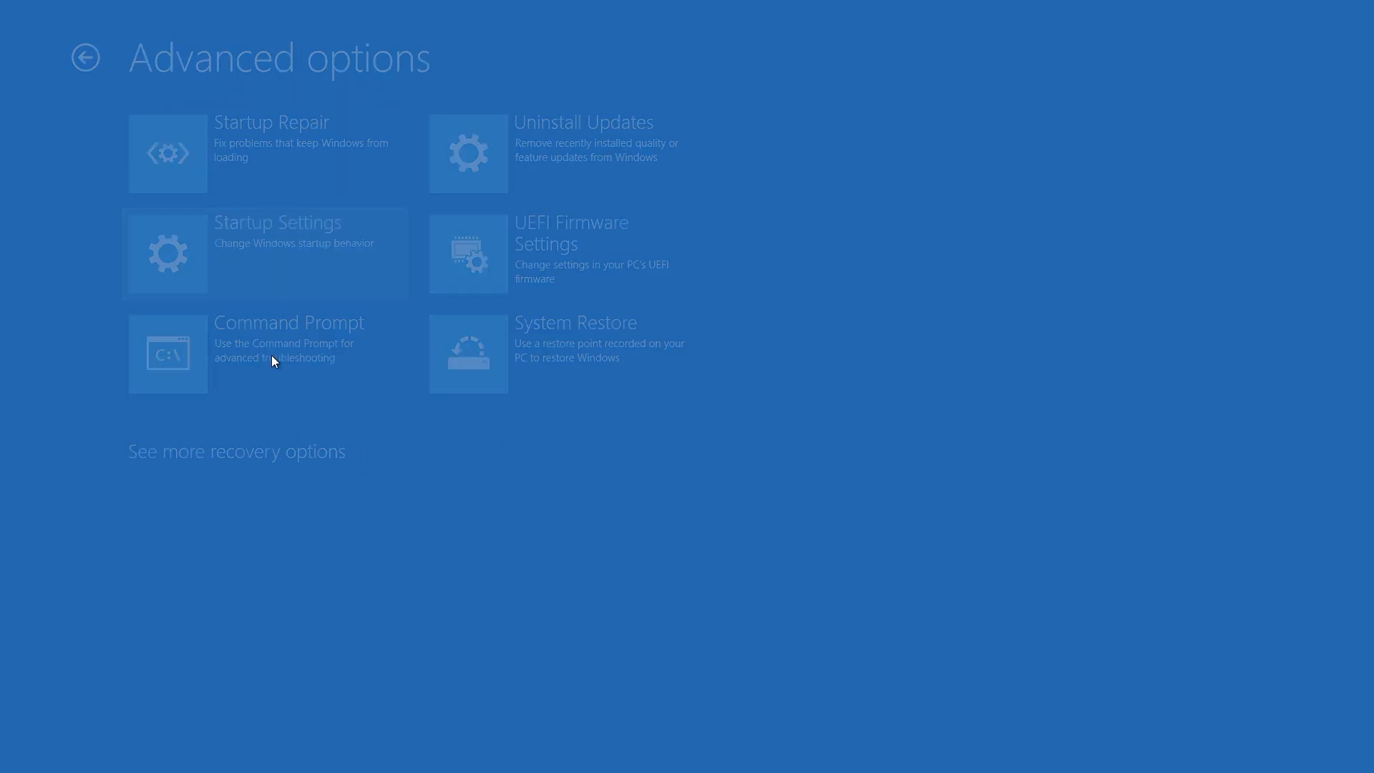
left_click(486, 387)
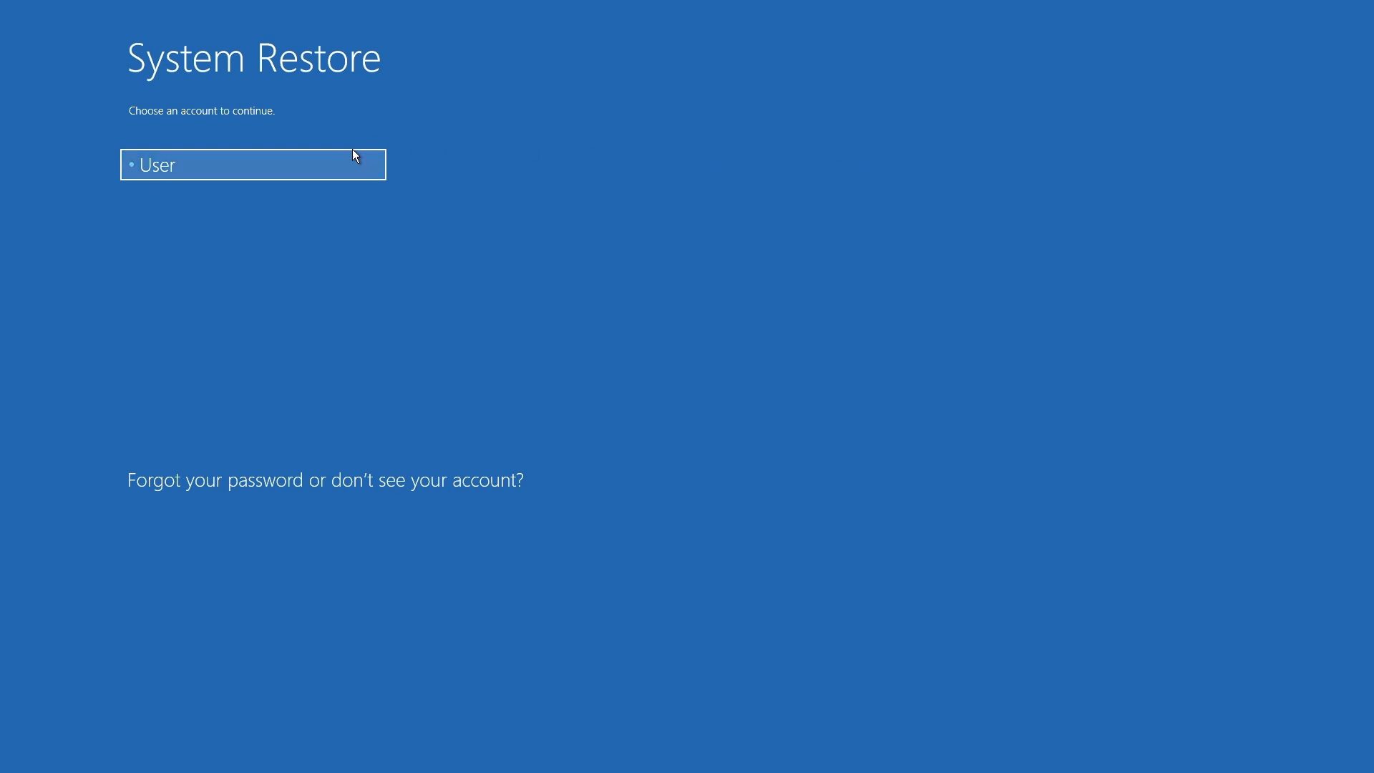
left_click(338, 167)
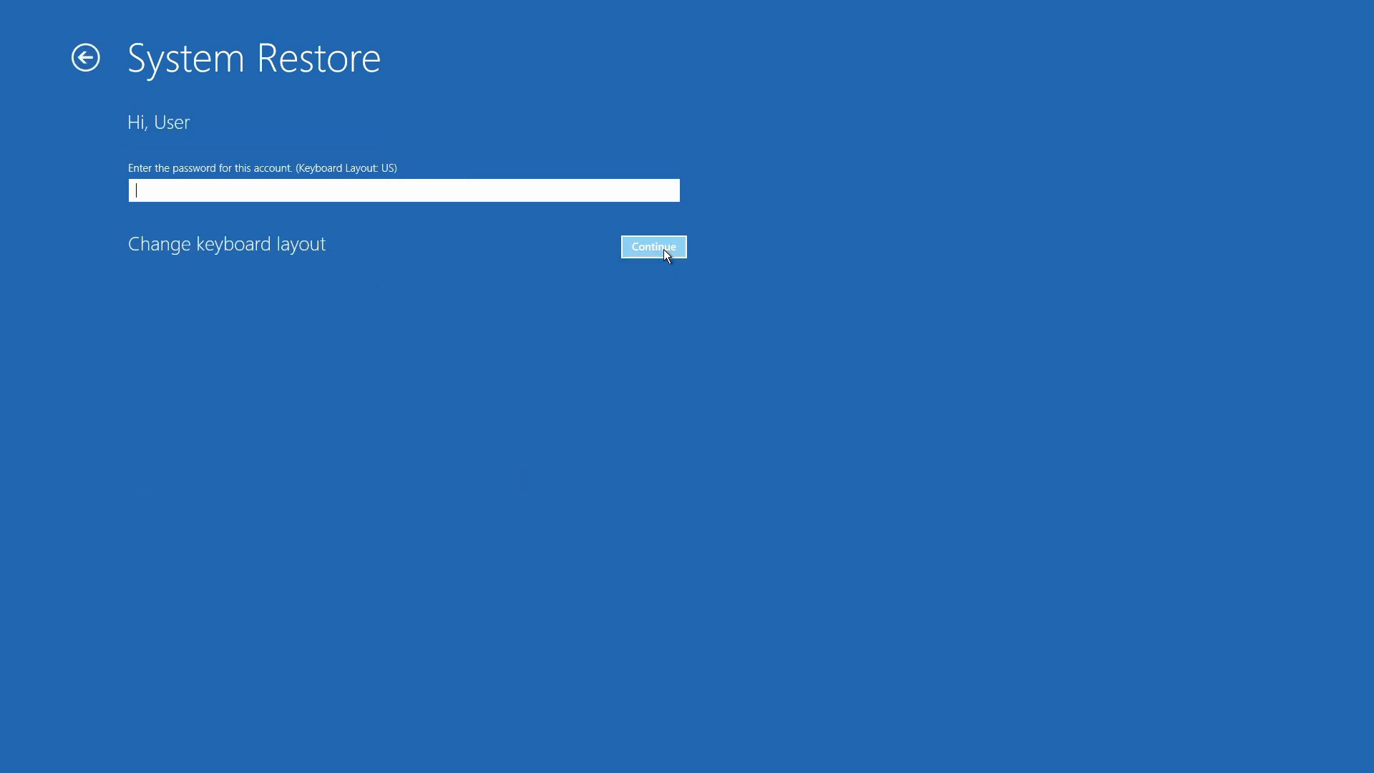
left_click(663, 249)
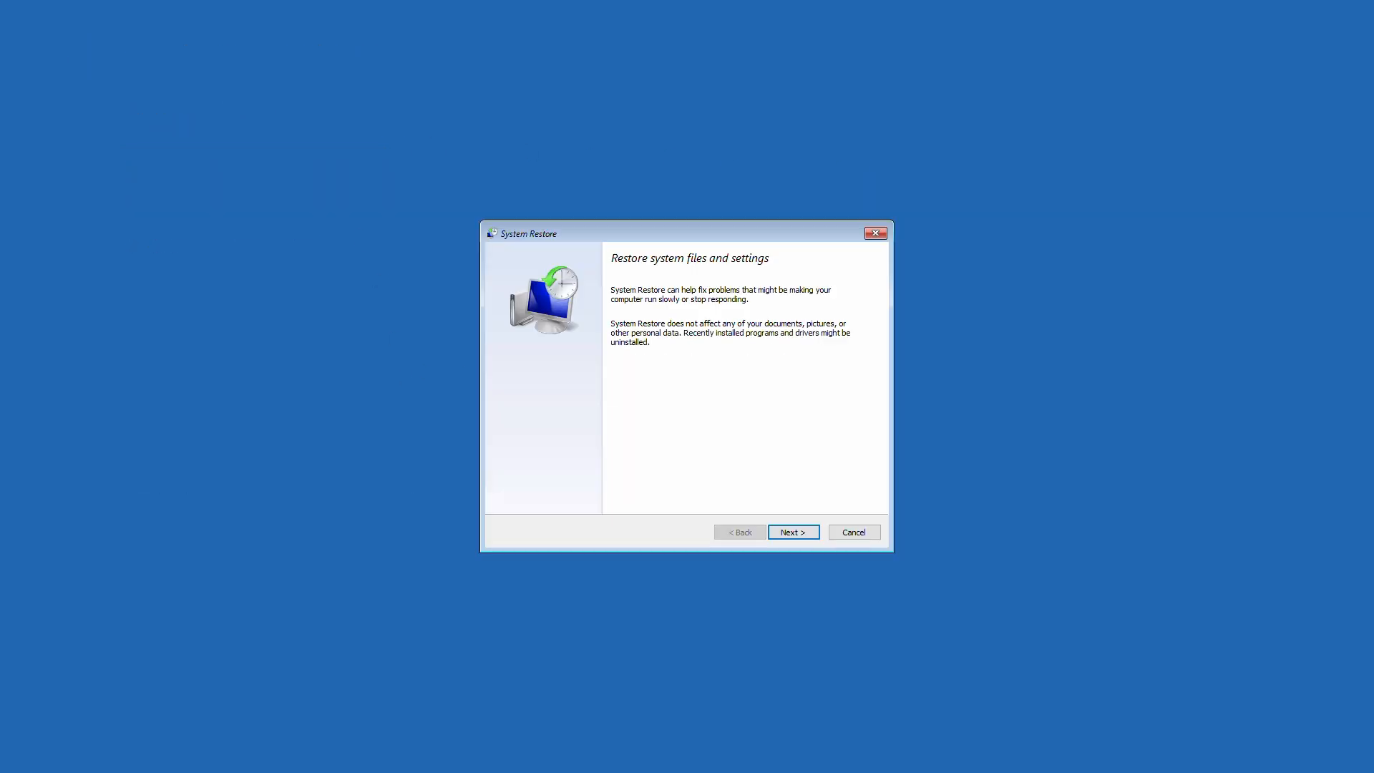
Show more restore points, choose "win10 test" from 6/7/2025 4:10:57 PM, and proceed with that restore point.
left_click(800, 540)
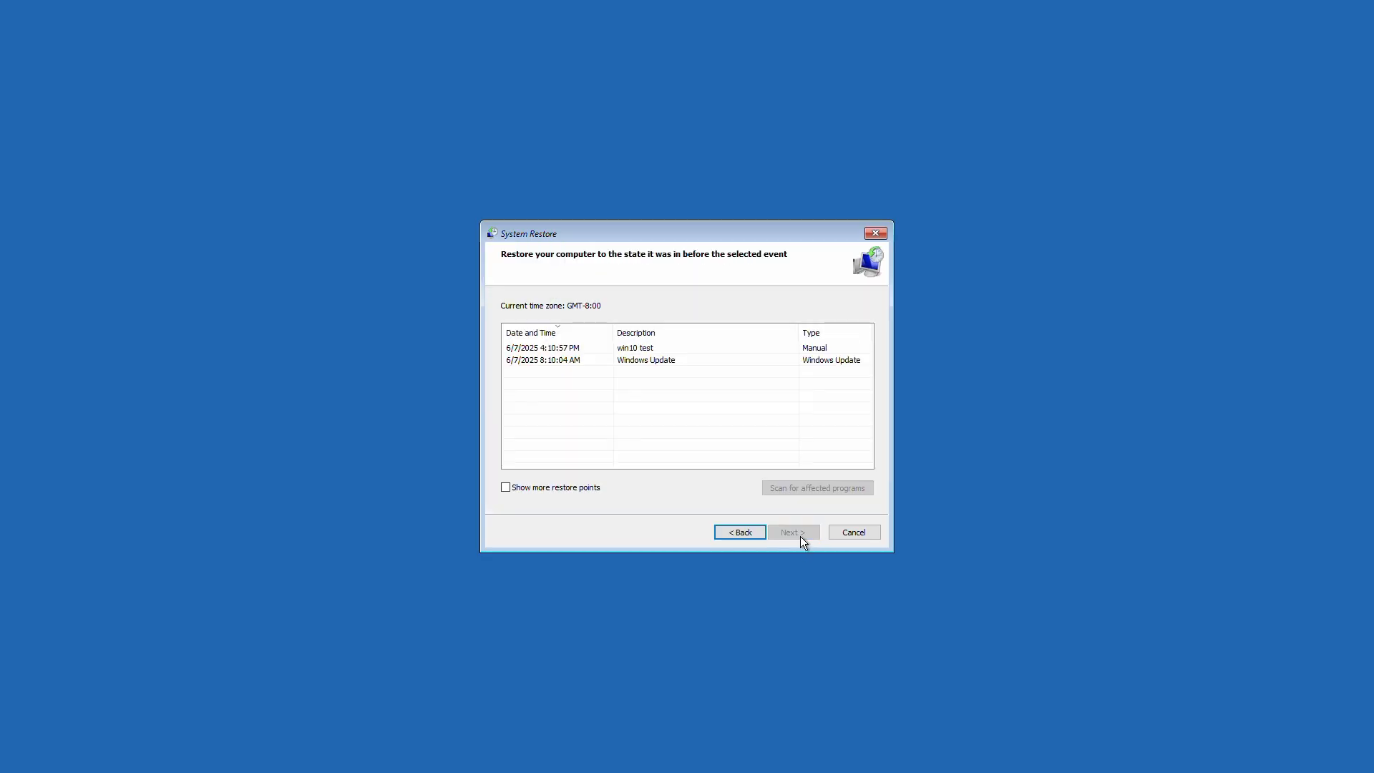
left_click(582, 487)
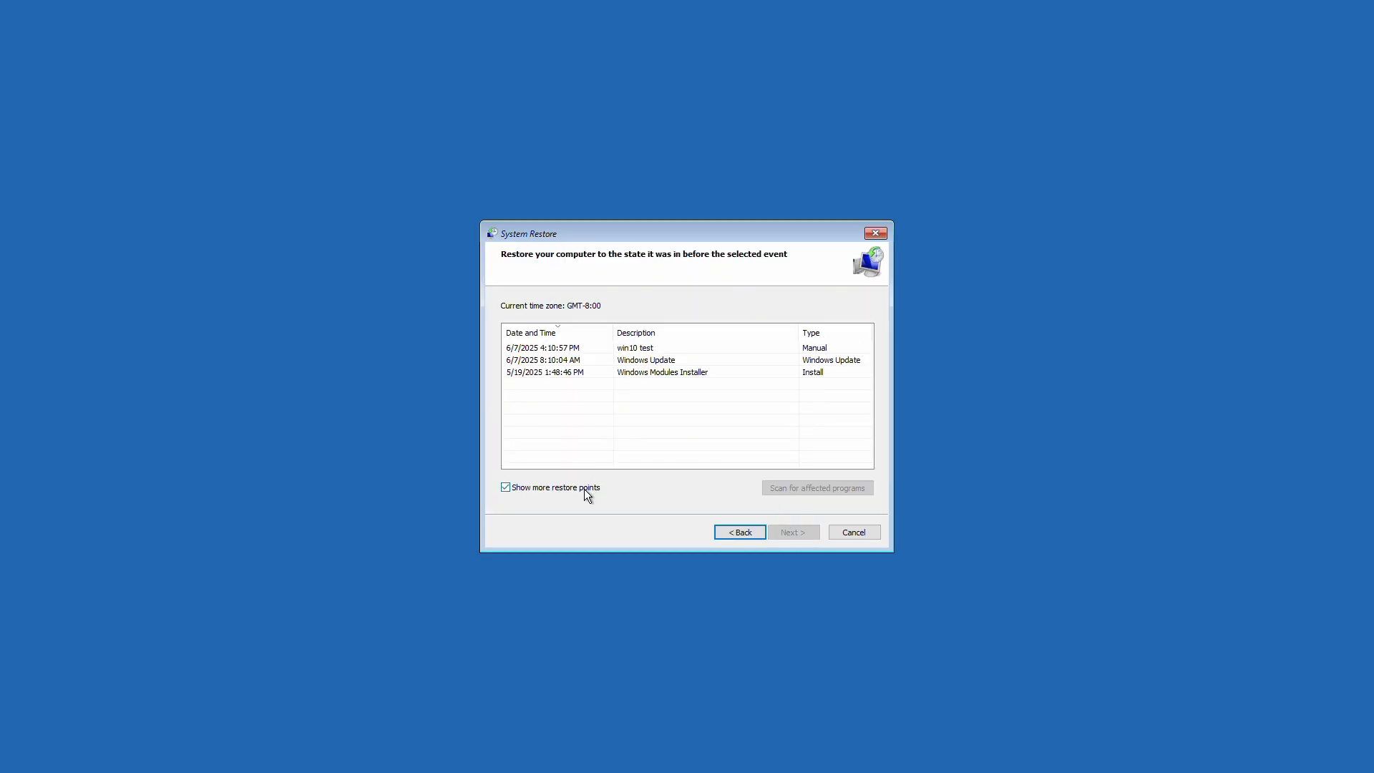
left_click(629, 350)
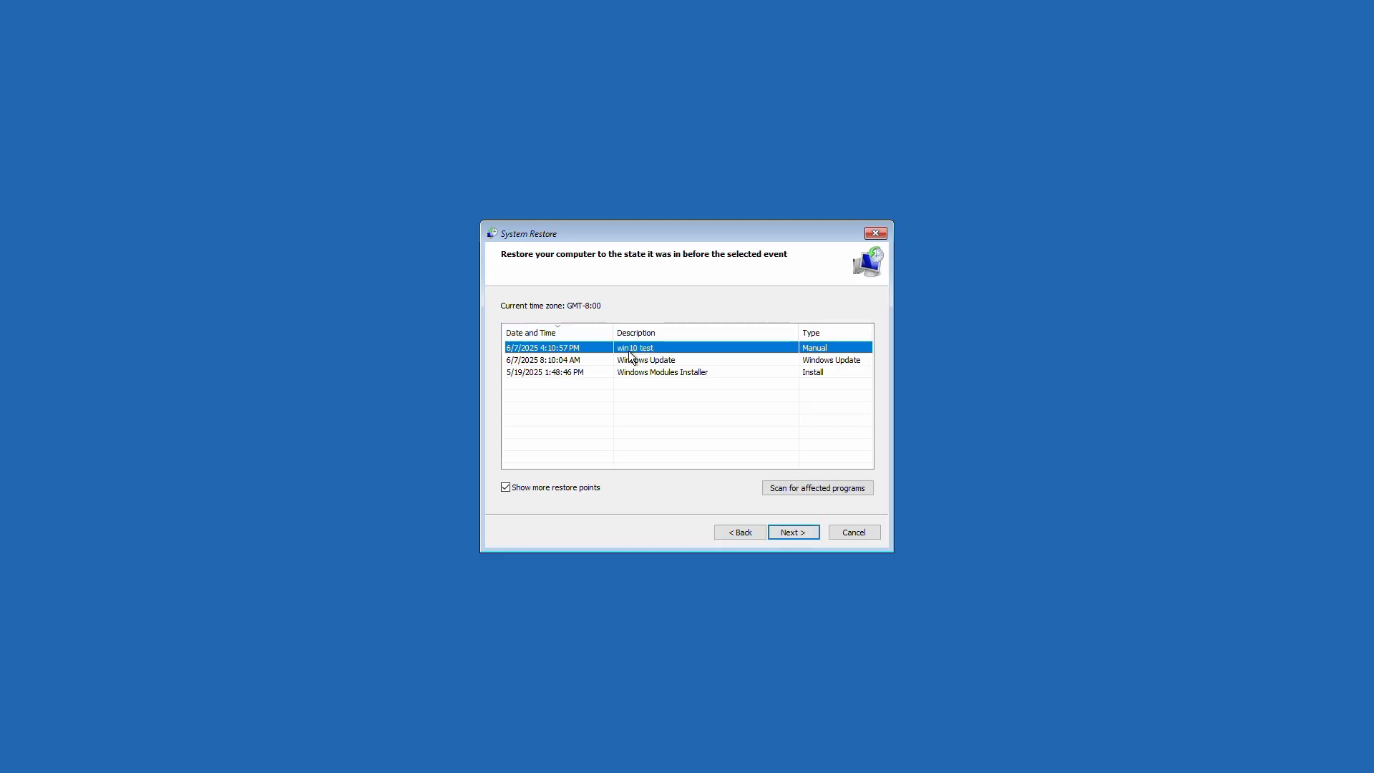
left_click(784, 531)
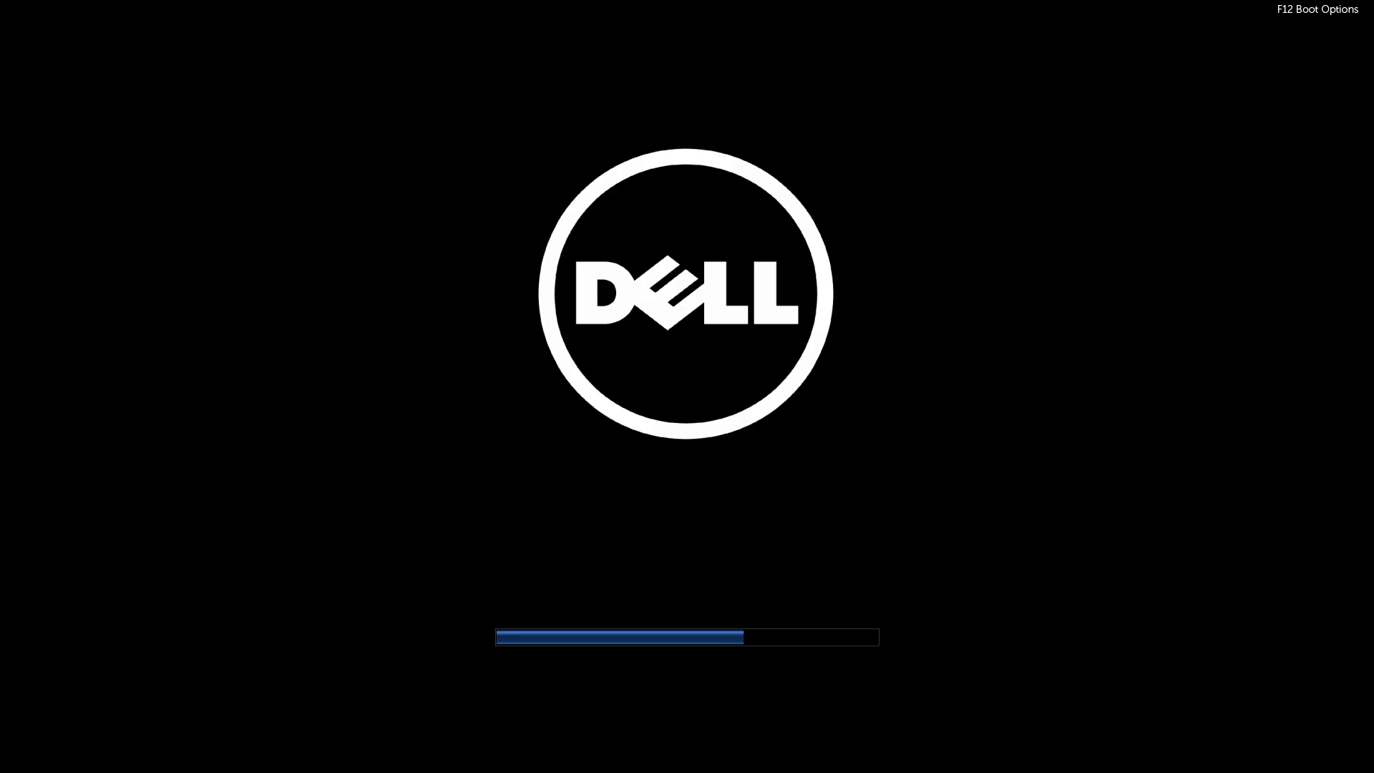
Open the one-time boot options on the Dell PC and boot from the "UEFI: VendorCoProductCode 2.00" device.
key("F12")
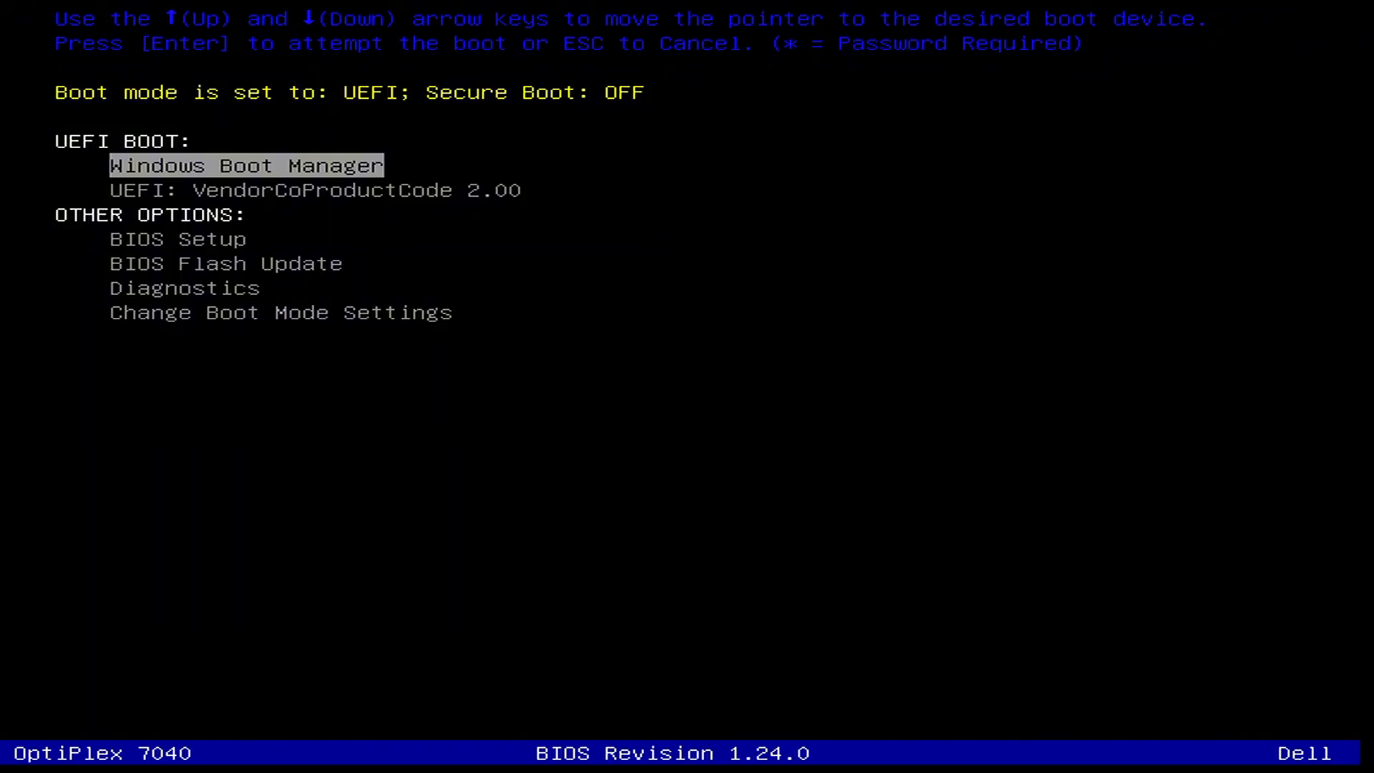
key("Down")
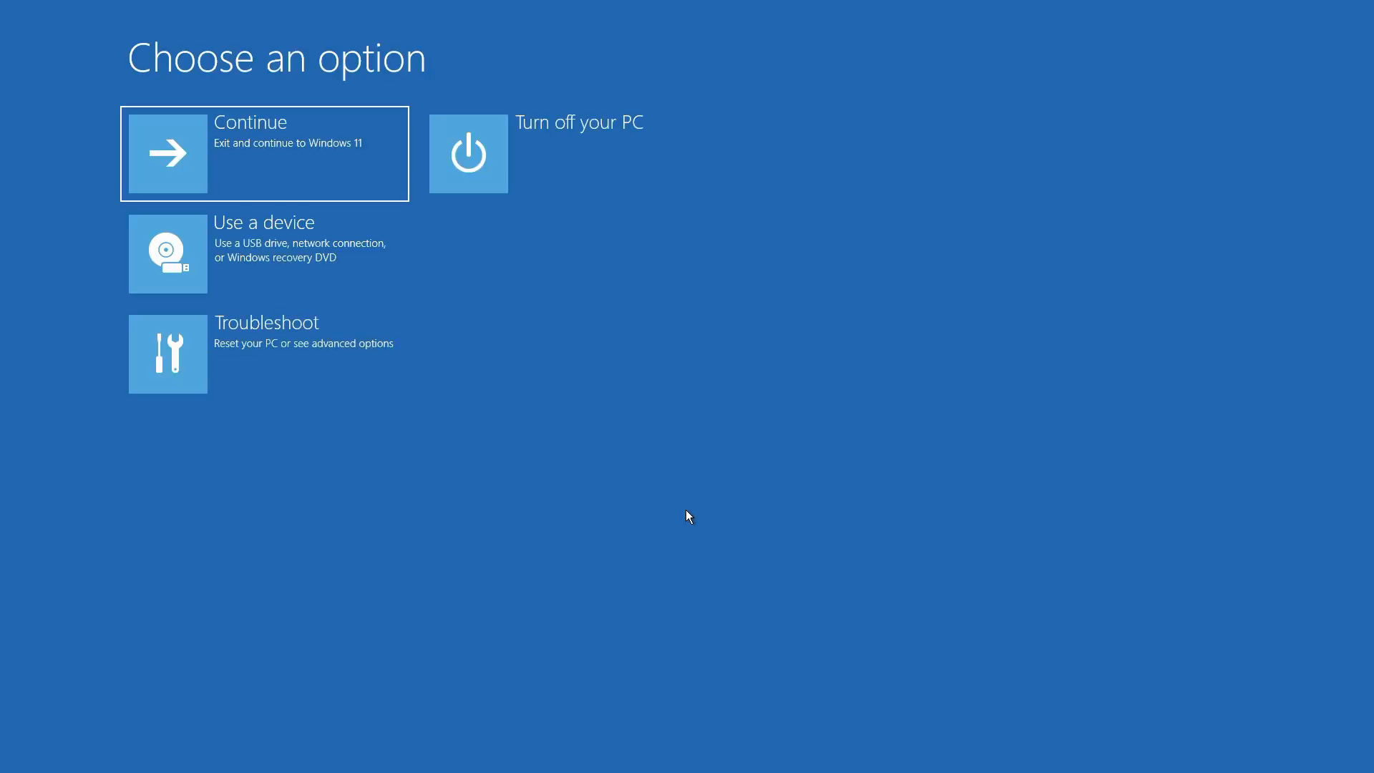
Open System Restore from the advanced troubleshooting options with Windows 11 as the target system, and show more restore points.
left_click(207, 357)
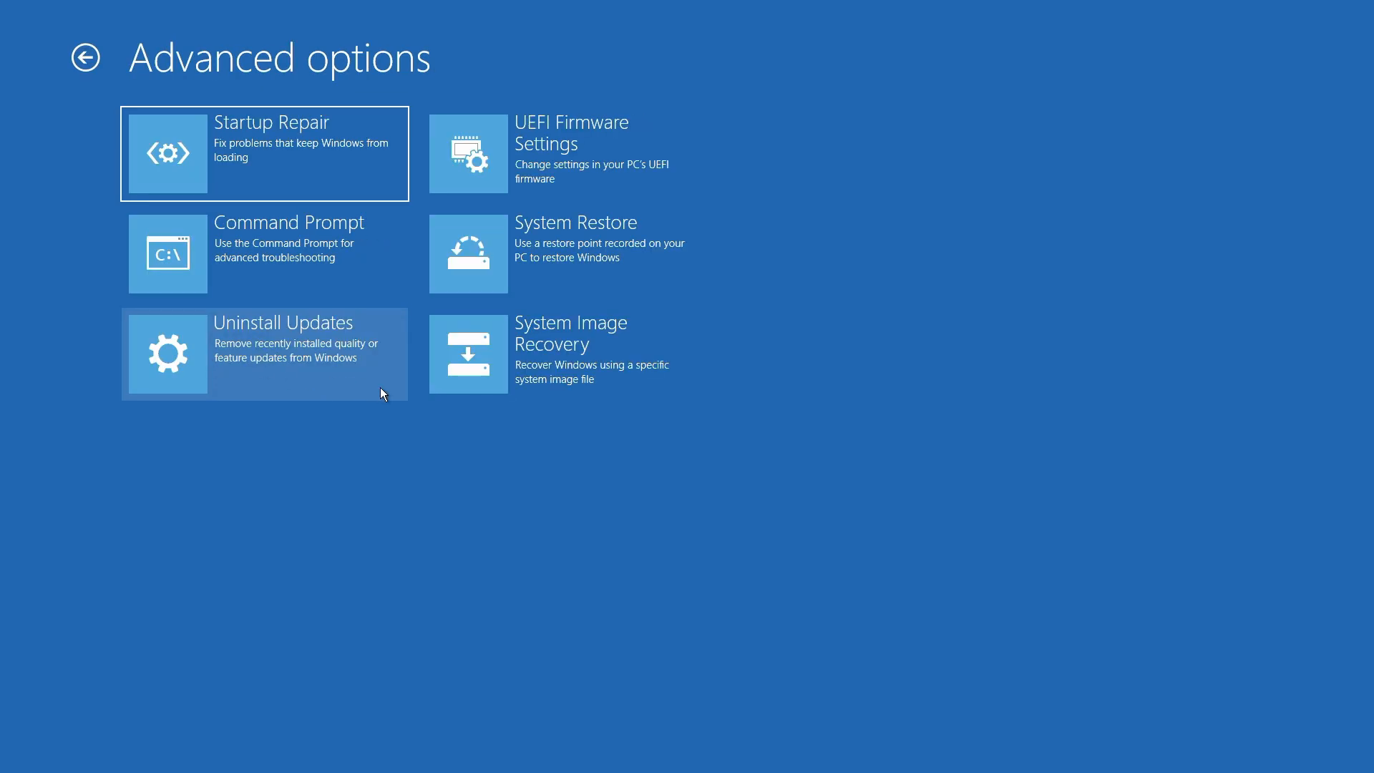
left_click(484, 274)
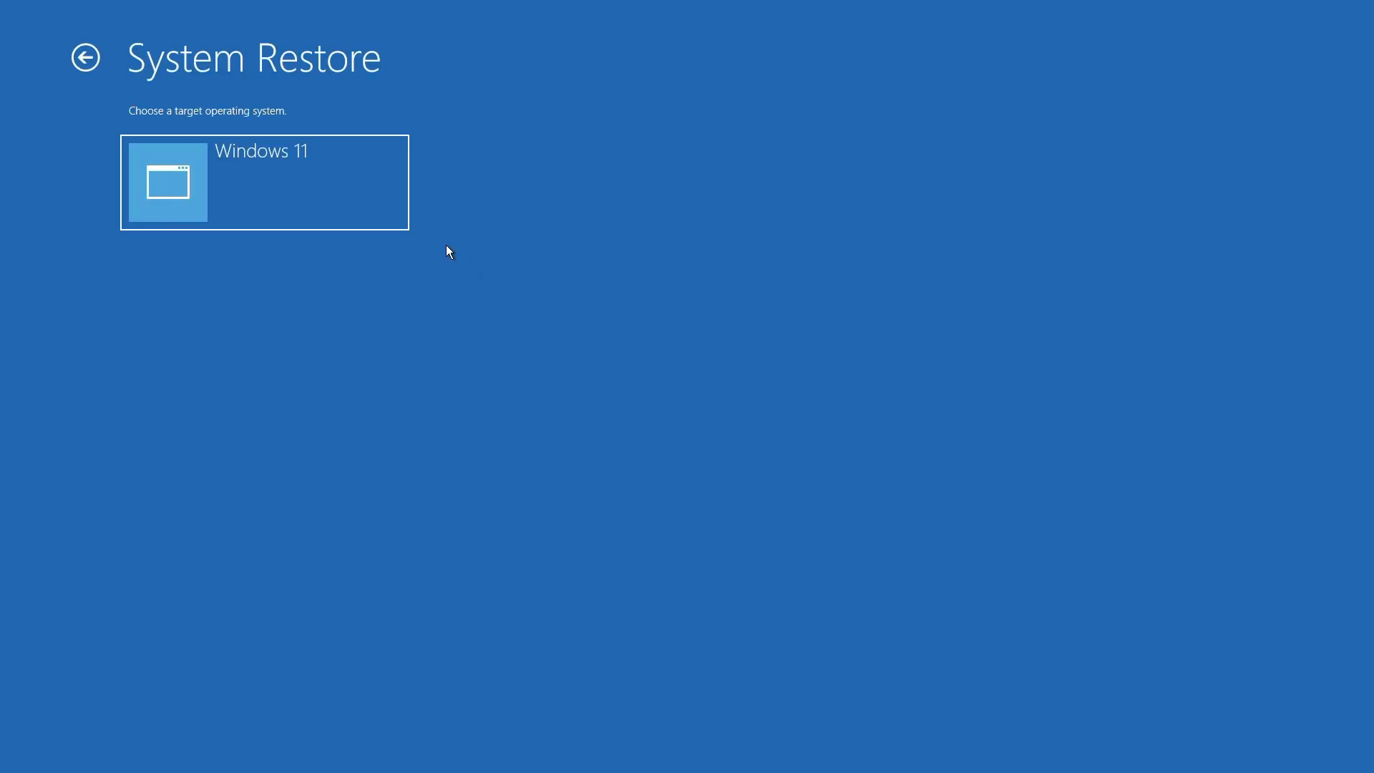
left_click(310, 187)
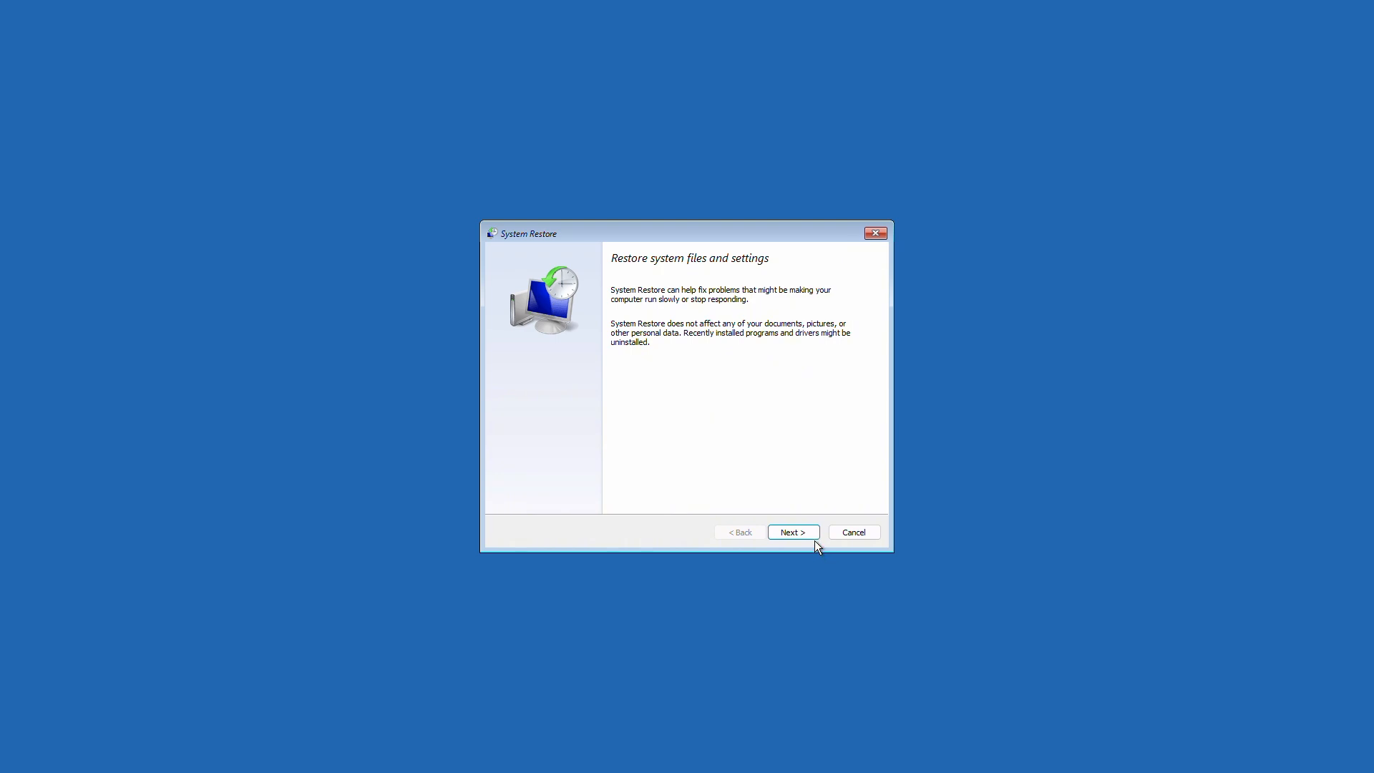
left_click(808, 532)
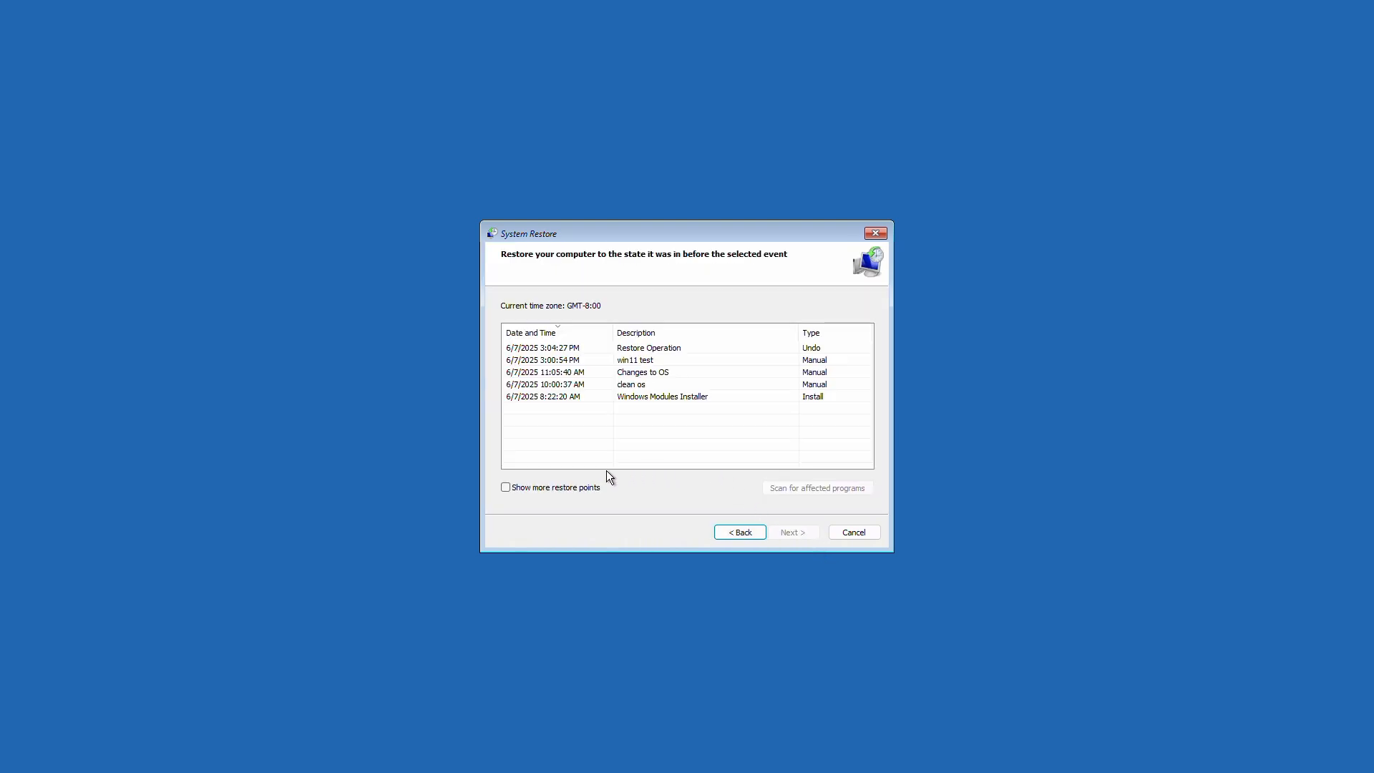
left_click(580, 487)
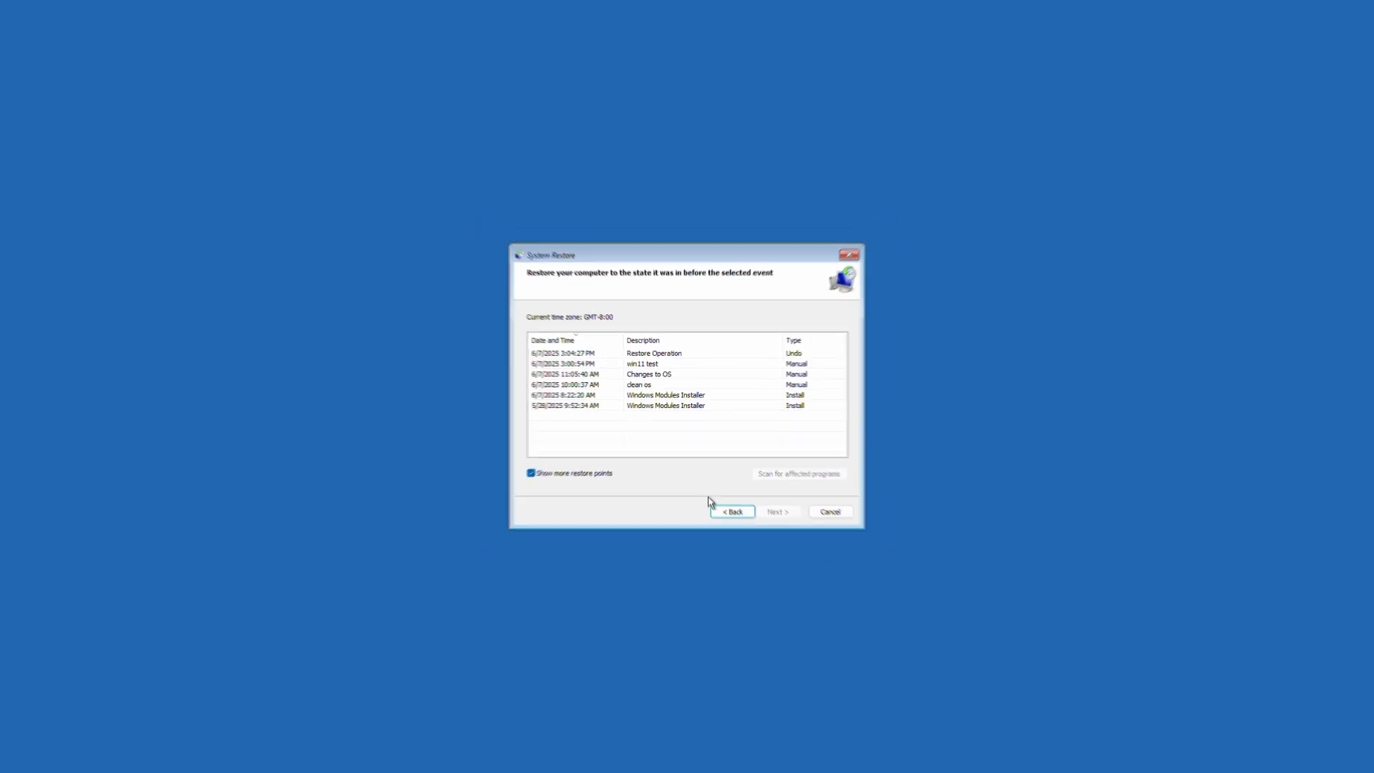